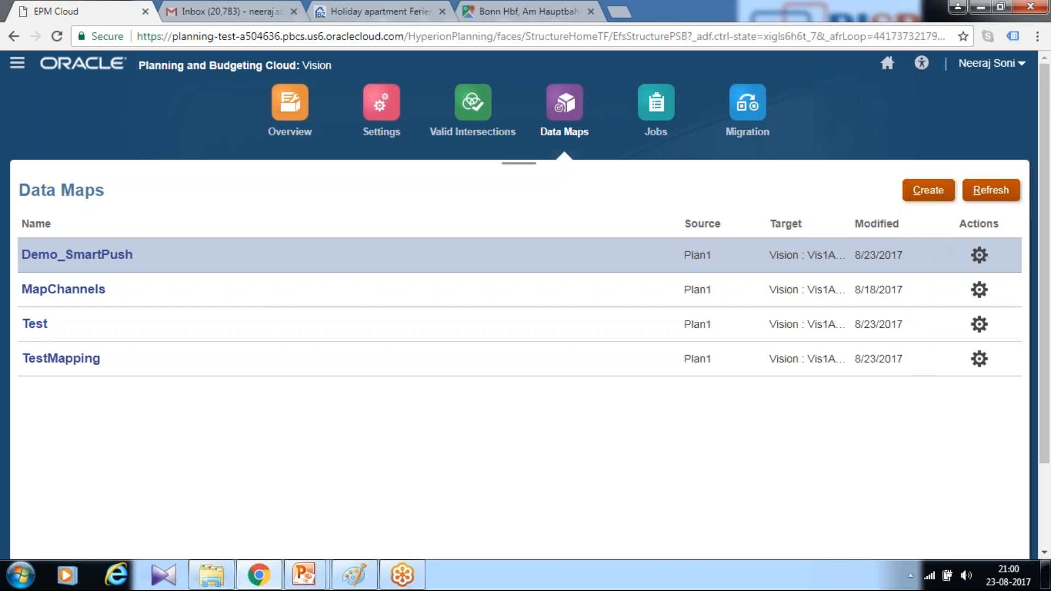
- Delete the existing Demo_SmartPush data map from the data maps list
{"action": "left_click", "coordinate": [945, 261]}
{"action": "left_click", "coordinate": [980, 159]}
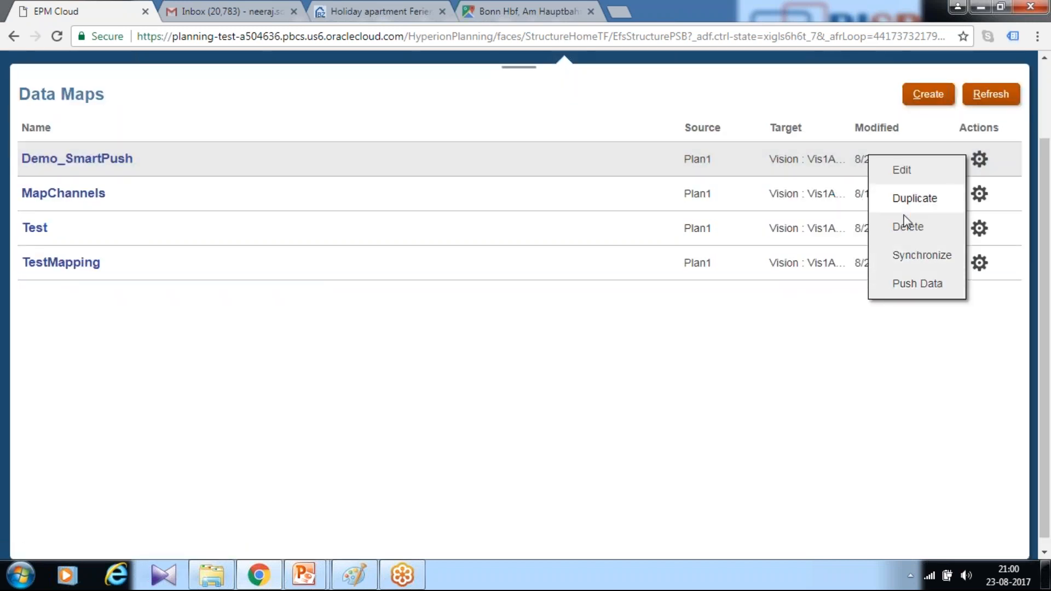
{"action": "left_click", "coordinate": [906, 226]}
{"action": "scroll", "coordinate": [766, 203], "scroll_direction": "up", "scroll_amount": 2}
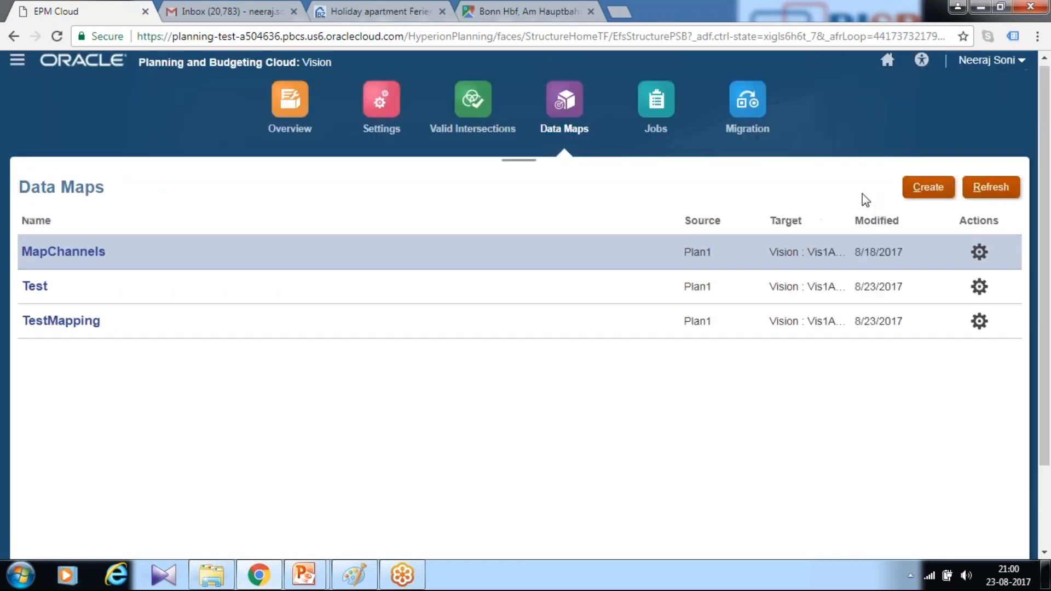
- Create a data map named Demo_Smartpush with Plan1 as the source cube and Vis1ASO as the target cube
{"action": "left_click", "coordinate": [920, 197]}
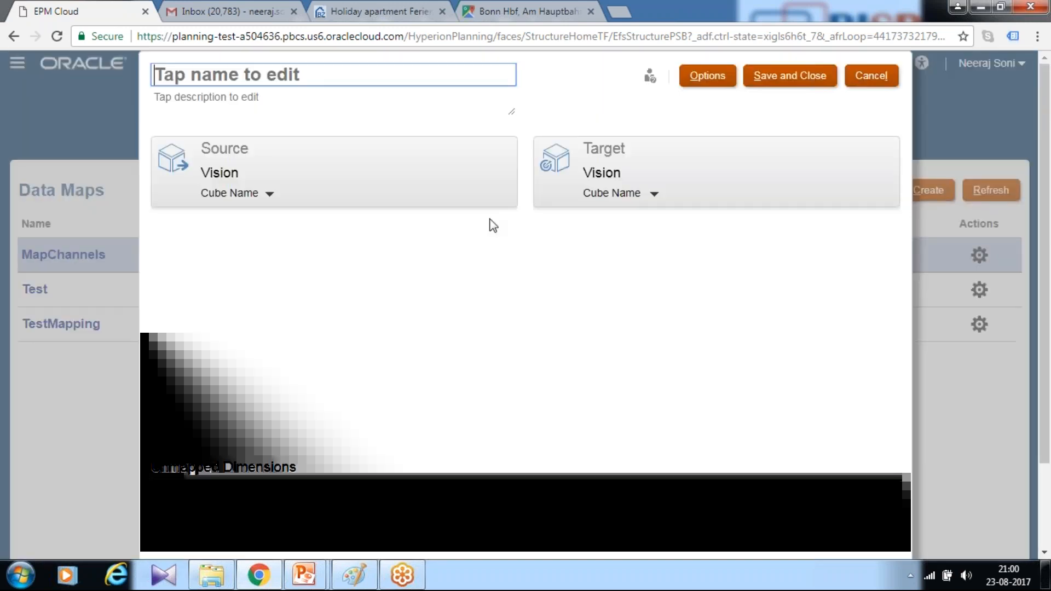
{"action": "left_click", "coordinate": [362, 74]}
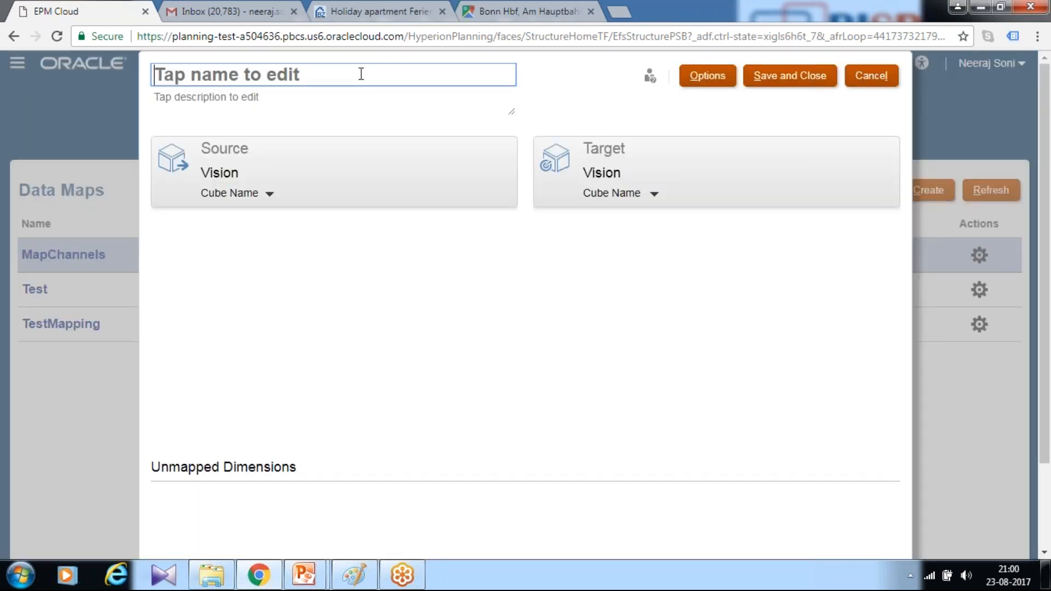
{"action": "type", "text": "Demo_Smartpush"}
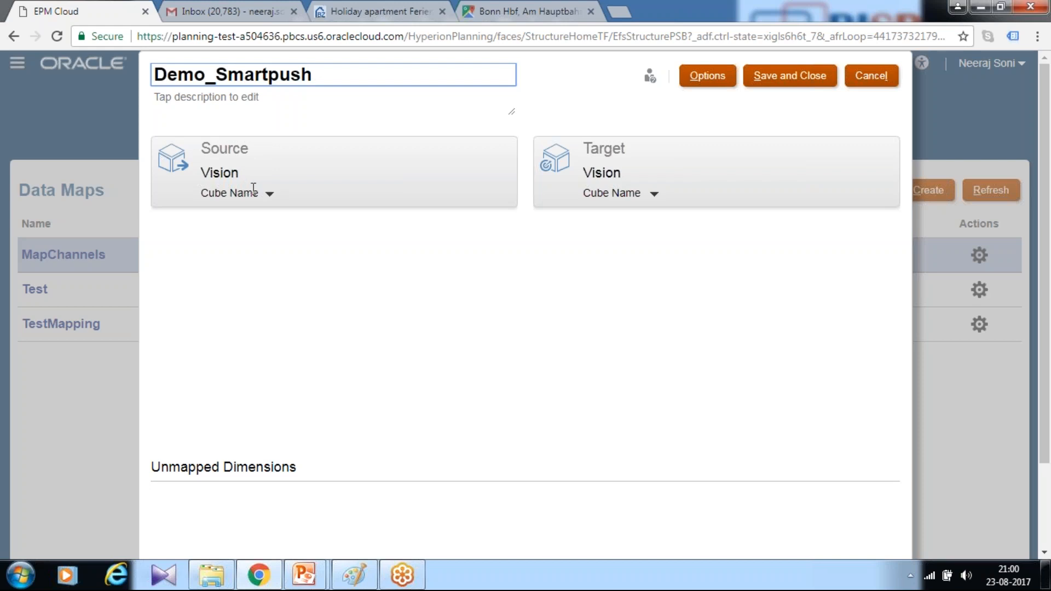
{"action": "left_click", "coordinate": [274, 198]}
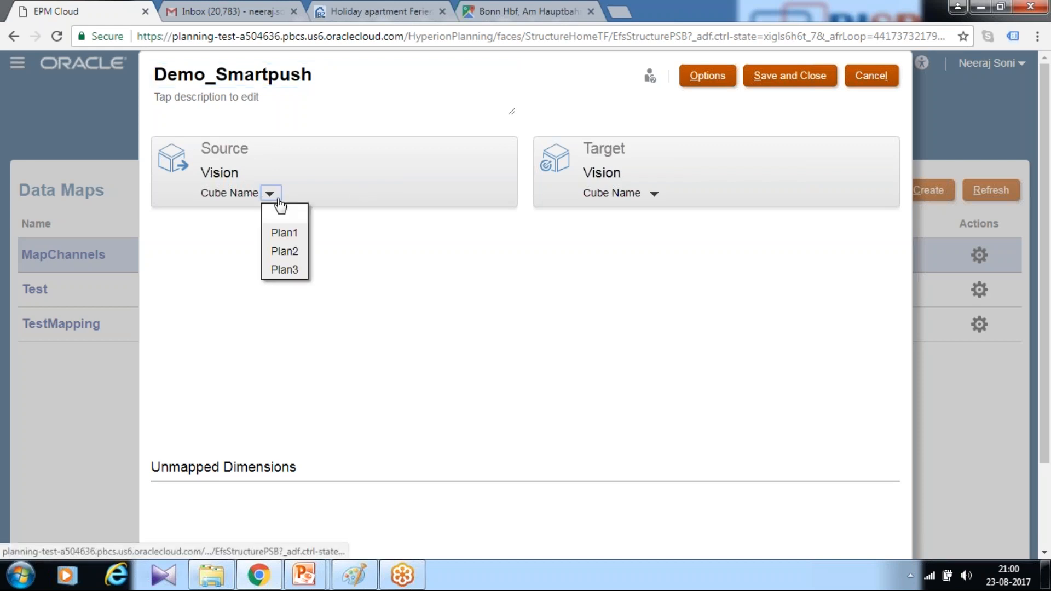
{"action": "left_click", "coordinate": [284, 237]}
{"action": "left_click", "coordinate": [655, 193]}
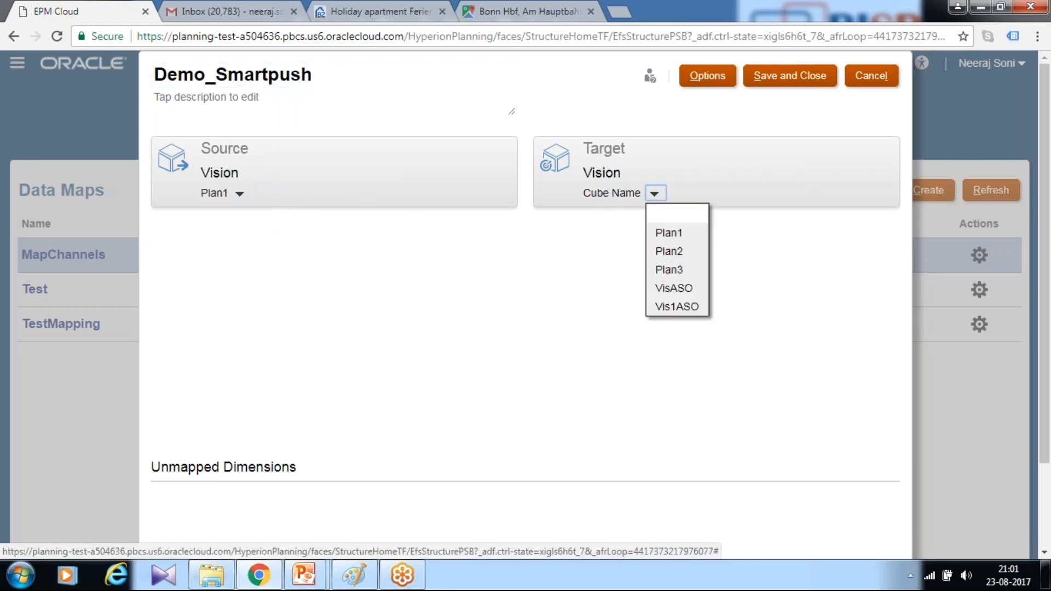
{"action": "left_click", "coordinate": [677, 307]}
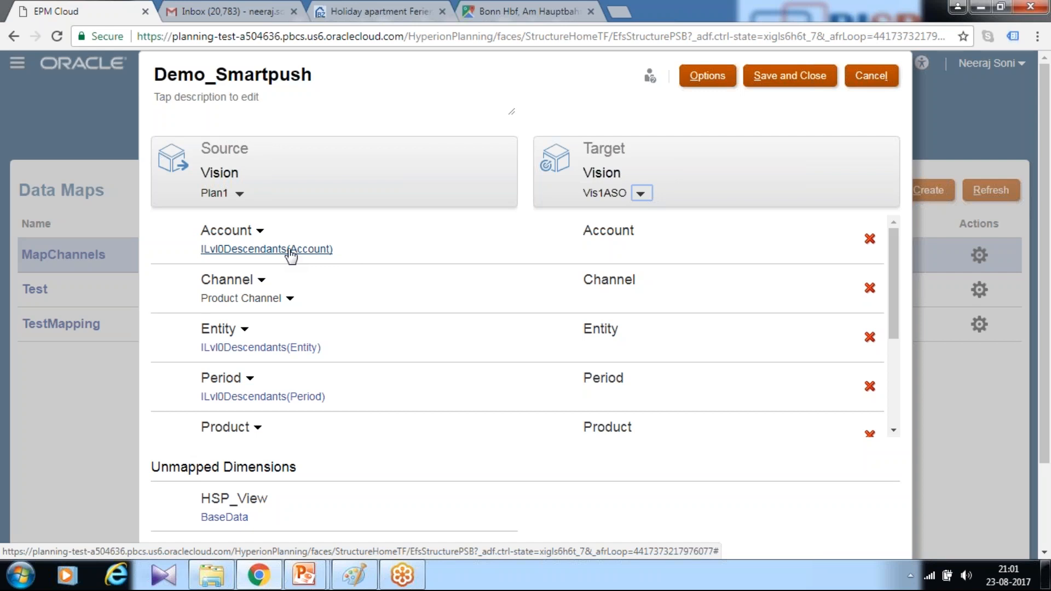
- Inspect the member functions offered for BS under AllA in the Account member selection, then cancel the selection
{"action": "left_click", "coordinate": [316, 249]}
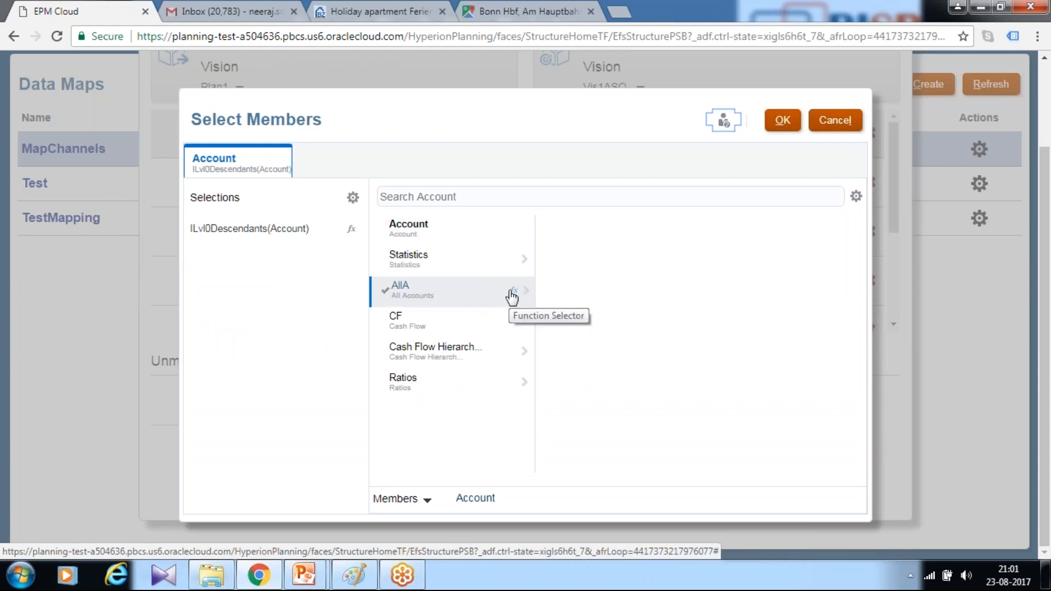
{"action": "left_click", "coordinate": [477, 290]}
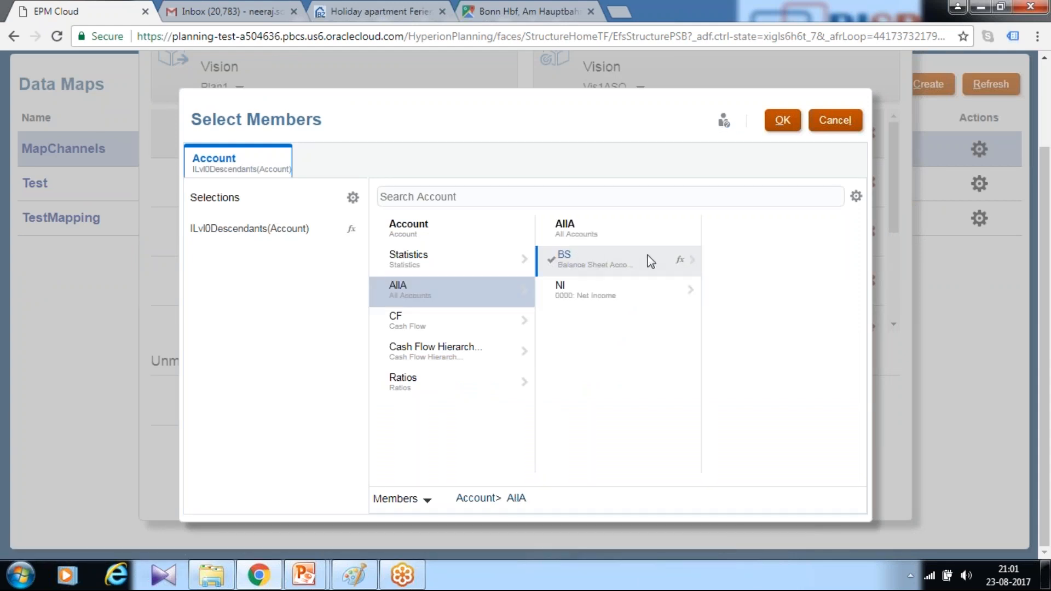
{"action": "left_click", "coordinate": [679, 260]}
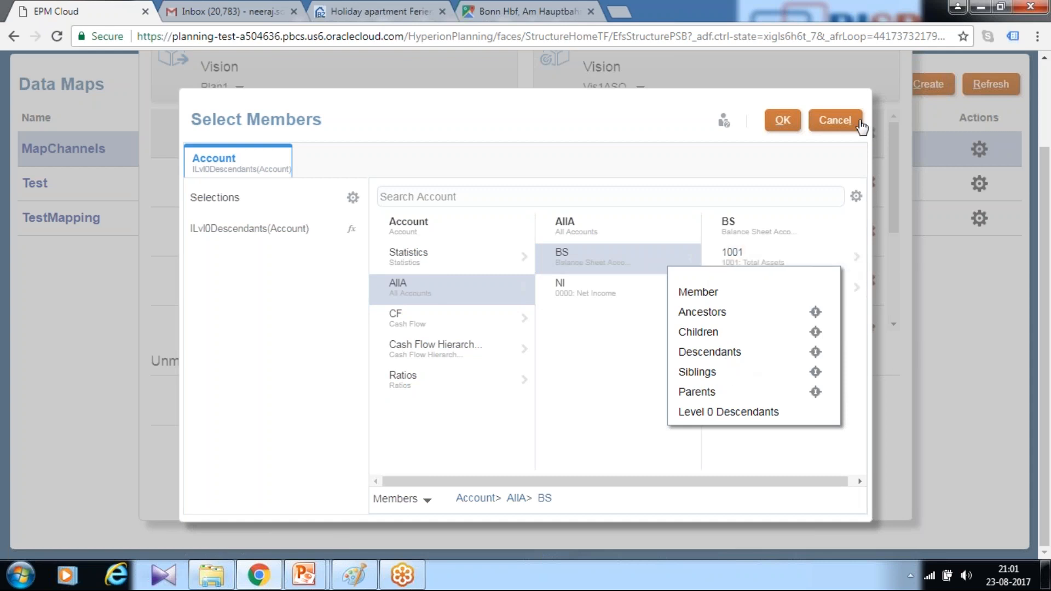
{"action": "left_click", "coordinate": [834, 120]}
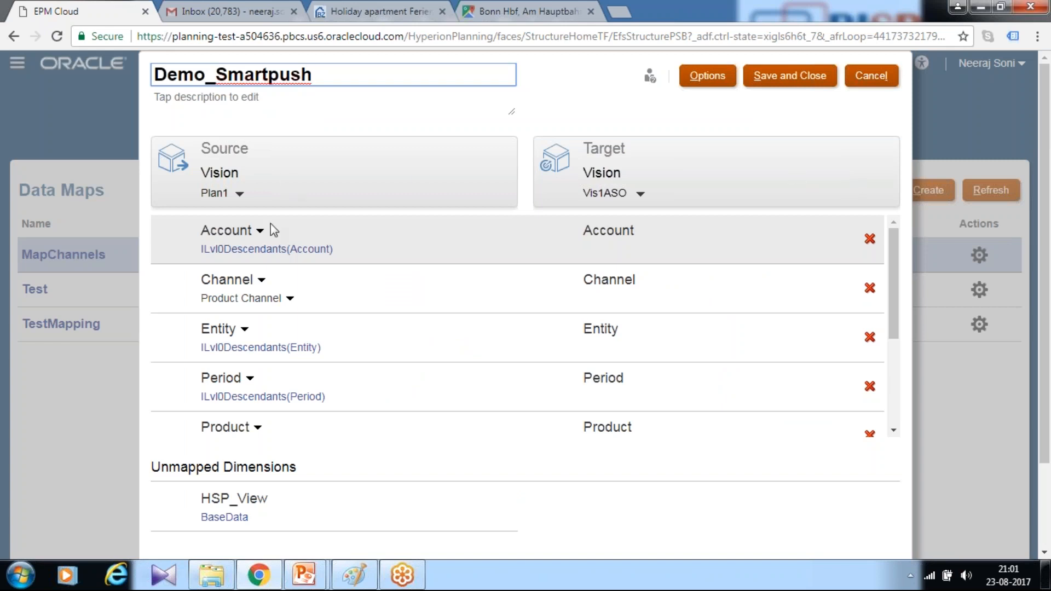
- Review the source-to-target dimension mappings of Demo_Smartpush, then save and close the data map
{"action": "scroll", "coordinate": [350, 252], "scroll_direction": "down", "scroll_amount": 2}
{"action": "scroll", "coordinate": [356, 268], "scroll_direction": "up", "scroll_amount": 2}
{"action": "scroll", "coordinate": [849, 357], "scroll_direction": "down", "scroll_amount": 5}
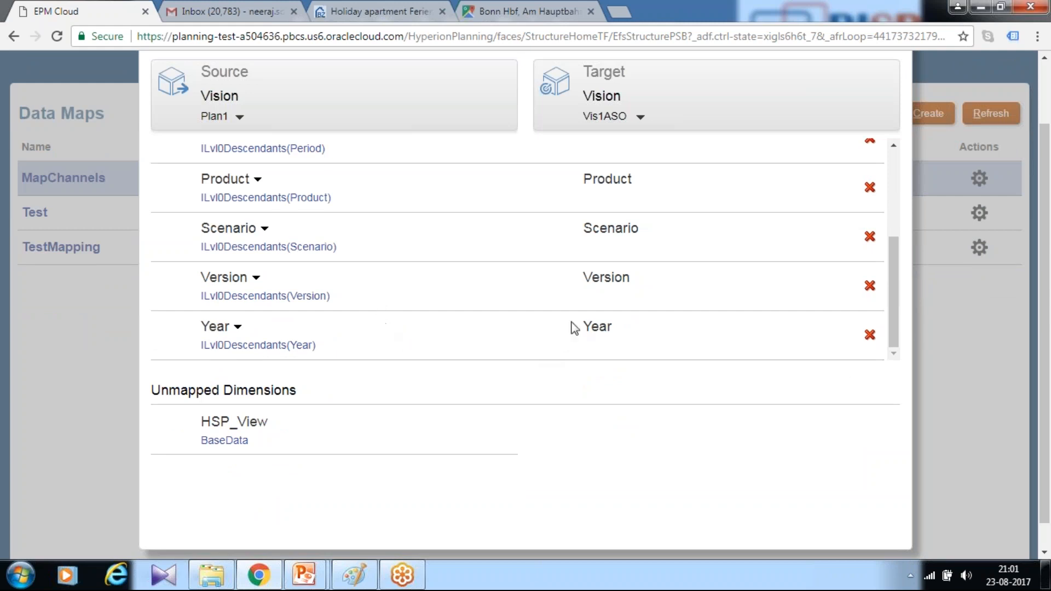
{"action": "scroll", "coordinate": [574, 328], "scroll_direction": "up", "scroll_amount": 5}
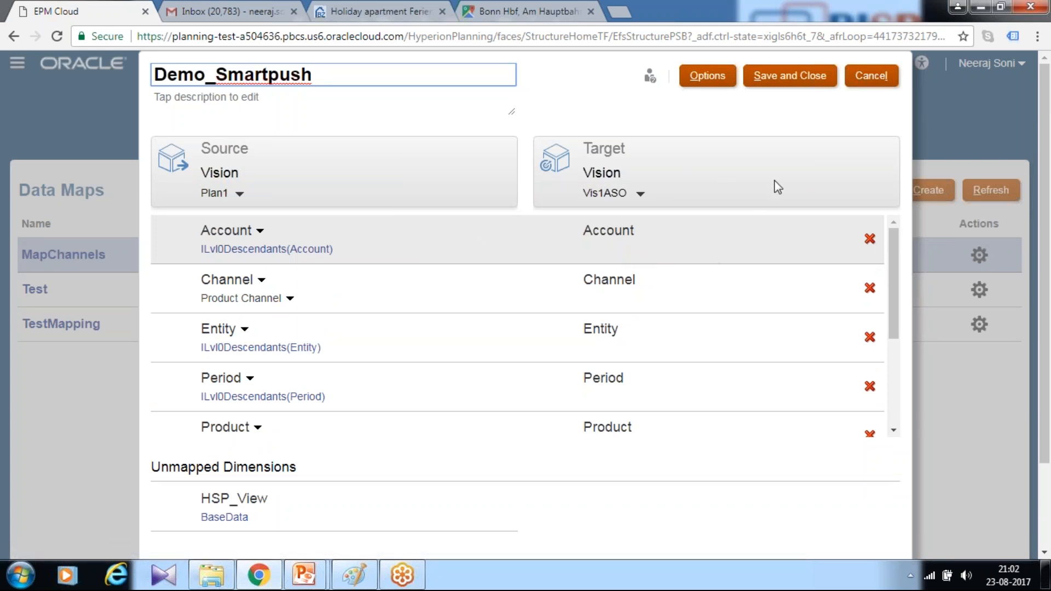
{"action": "left_click", "coordinate": [787, 77]}
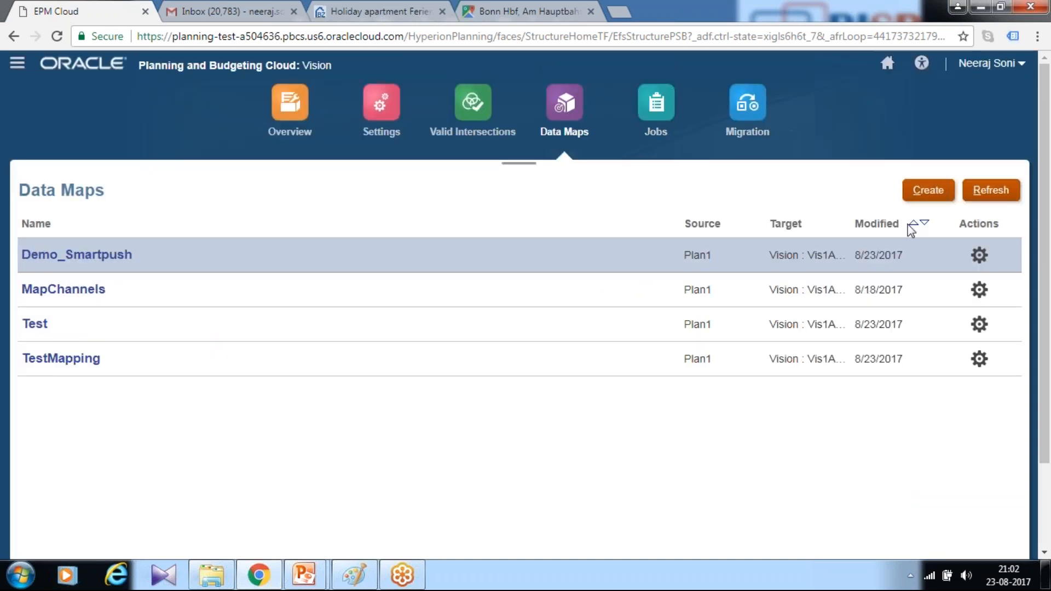
- Set the Demo_Smartpush data map options to copy supporting detail and comments and attachments, and save the map
{"action": "left_click", "coordinate": [979, 254]}
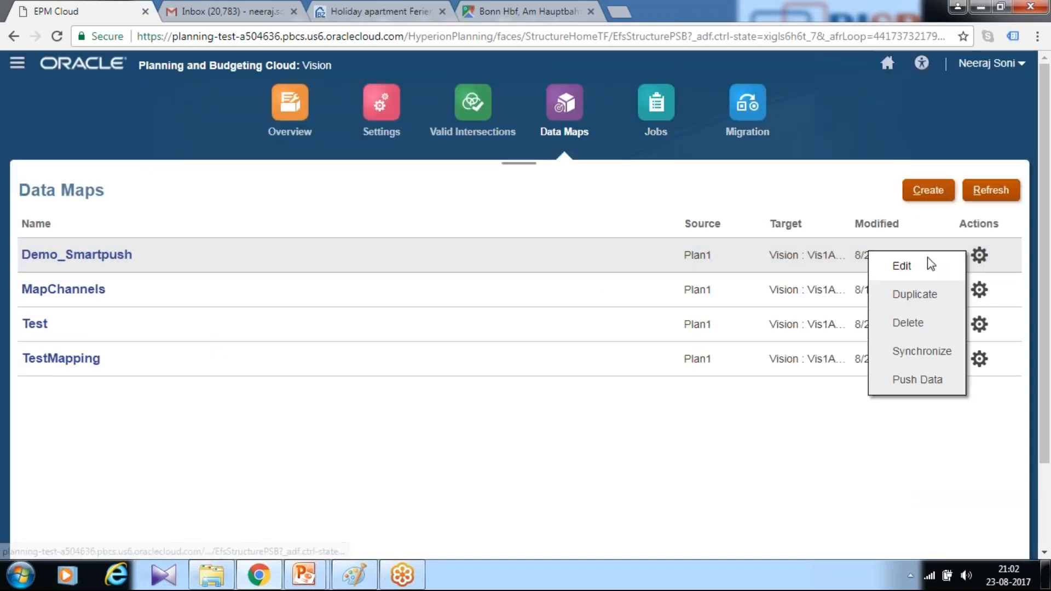
{"action": "left_click", "coordinate": [928, 267]}
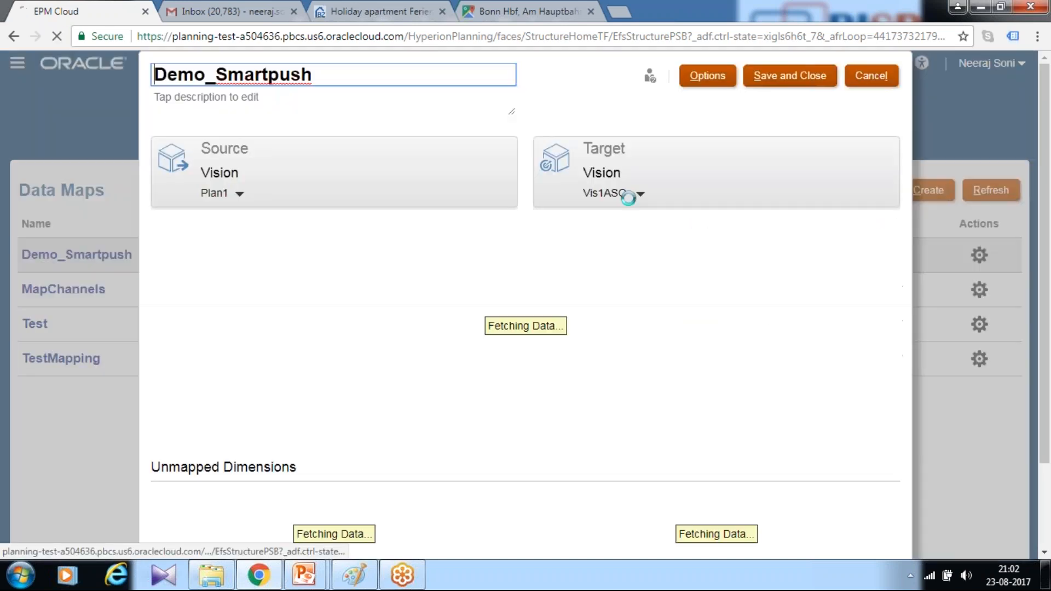
{"action": "left_click", "coordinate": [707, 82]}
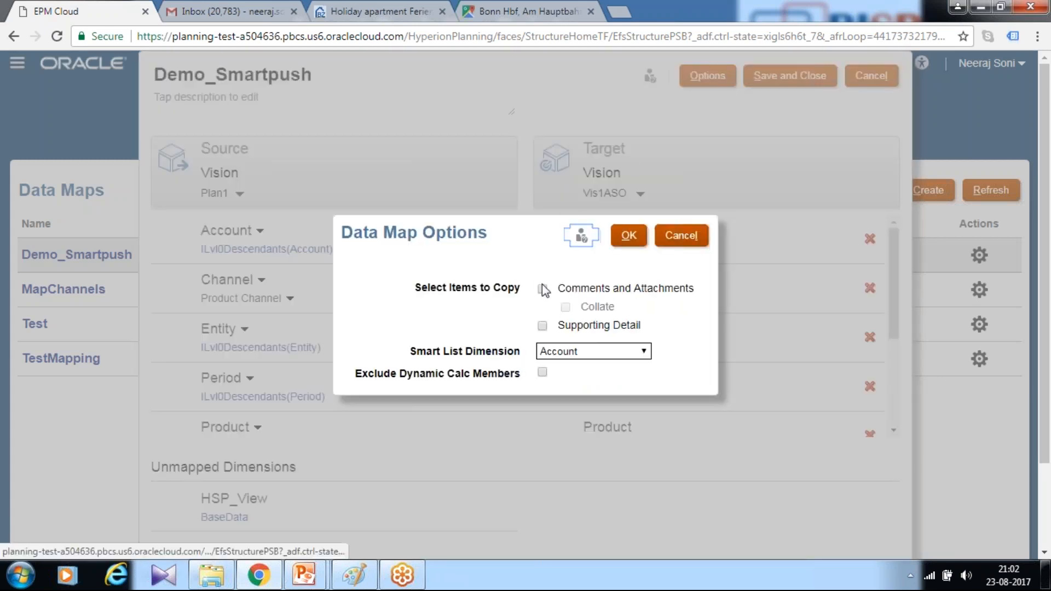
{"action": "left_click", "coordinate": [543, 326]}
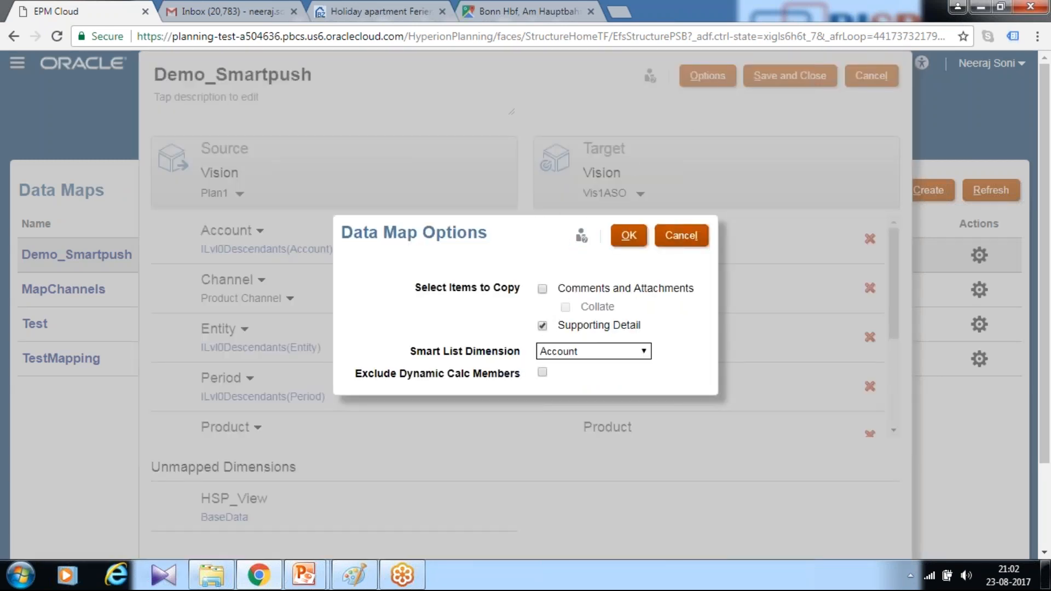
{"action": "left_click", "coordinate": [542, 288]}
{"action": "left_click", "coordinate": [631, 236]}
{"action": "left_click", "coordinate": [804, 76]}
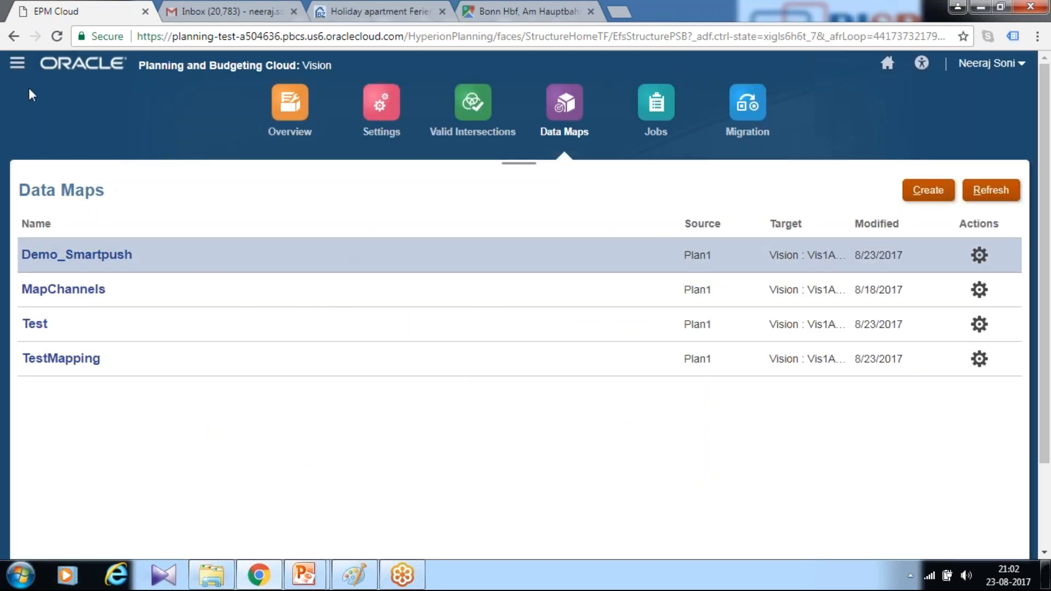
- Open the SmartPush_Test form from the Forecast form folder for editing
{"action": "left_click", "coordinate": [18, 66]}
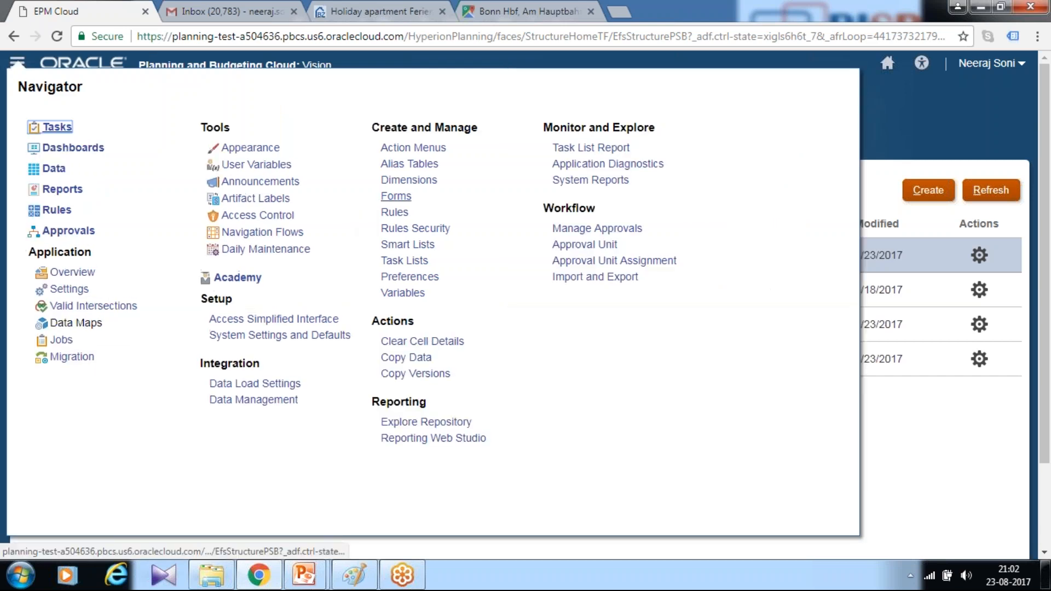
{"action": "left_click", "coordinate": [399, 197]}
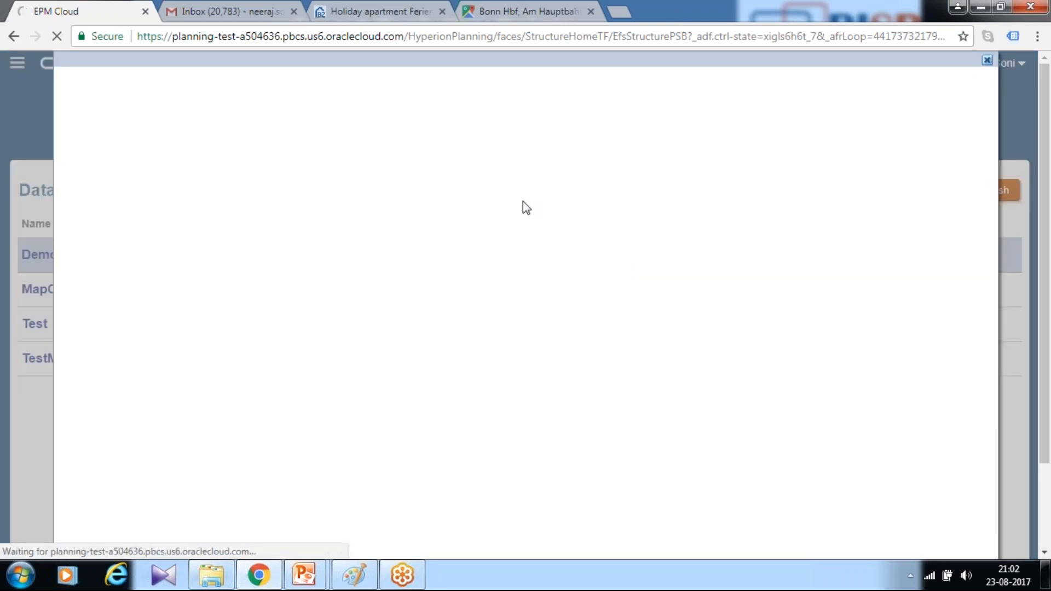
{"action": "left_click", "coordinate": [82, 118]}
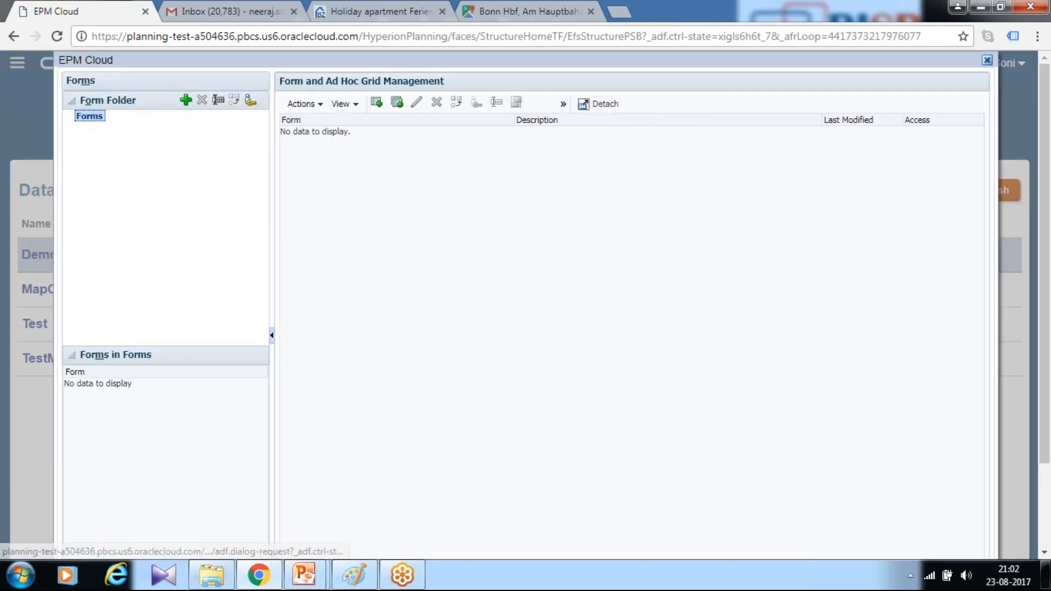
{"action": "left_click", "coordinate": [104, 127]}
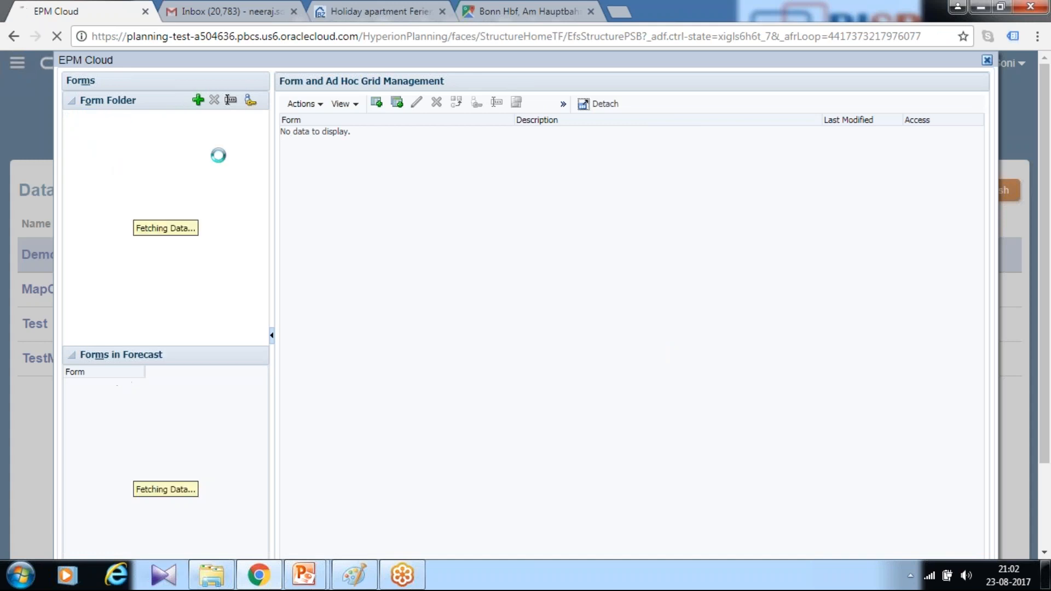
{"action": "scroll", "coordinate": [468, 315], "scroll_direction": "down", "scroll_amount": 2}
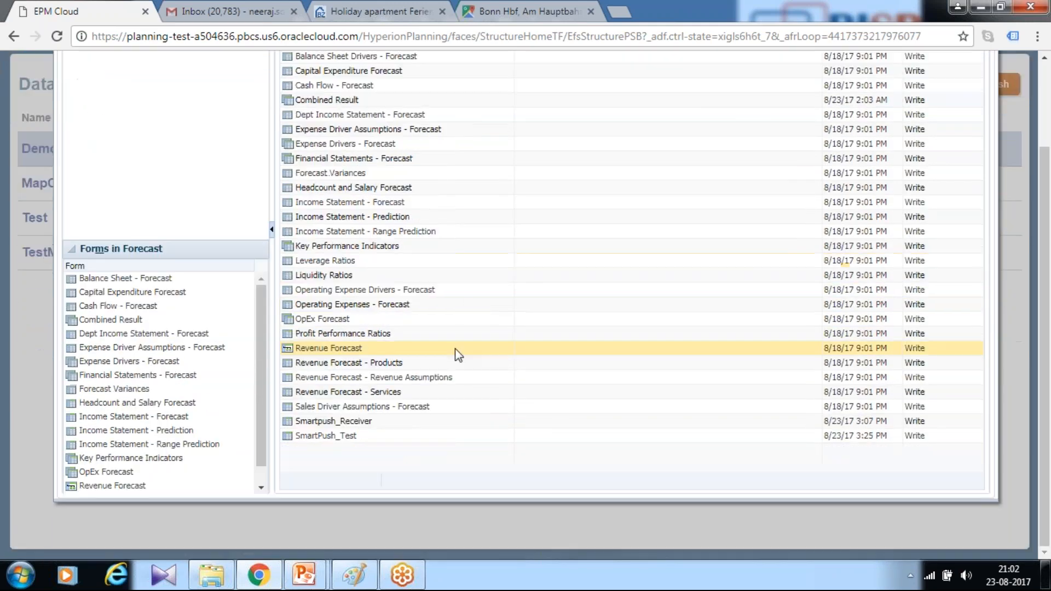
{"action": "left_click", "coordinate": [350, 434]}
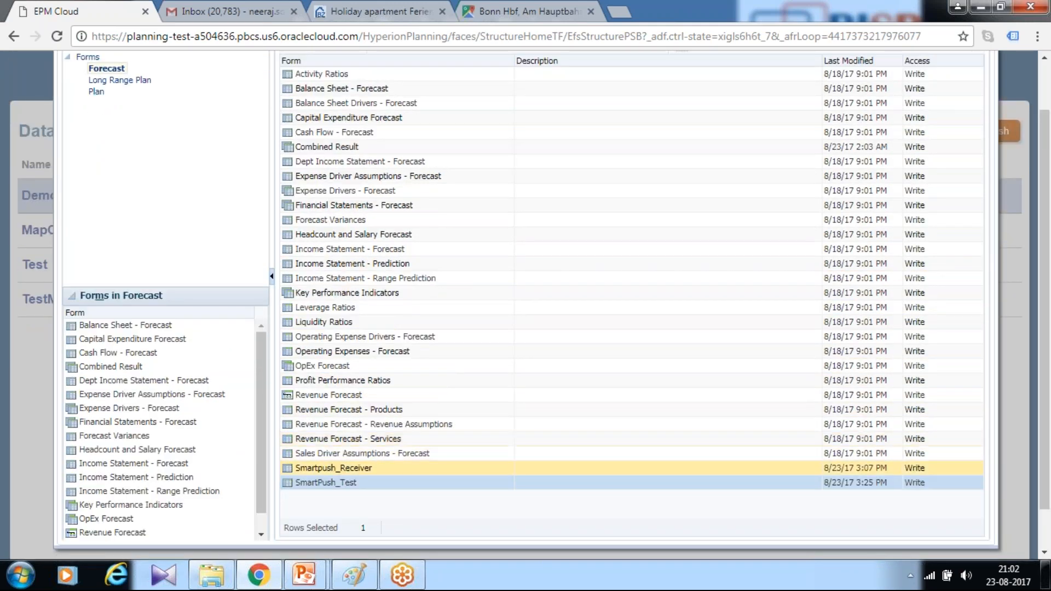
{"action": "scroll", "coordinate": [758, 347], "scroll_direction": "up", "scroll_amount": 2}
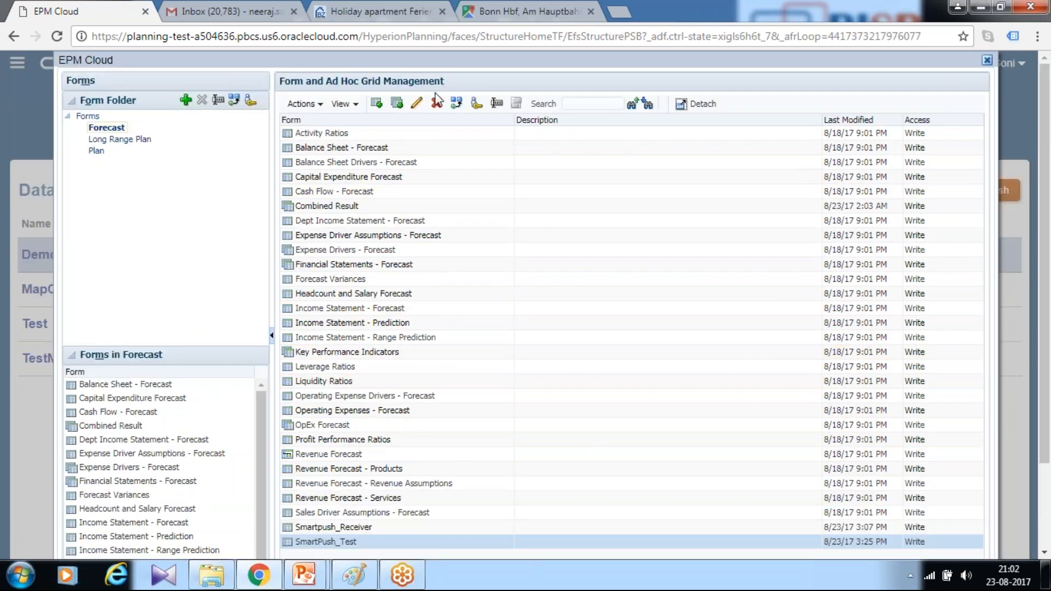
{"action": "left_click", "coordinate": [417, 104]}
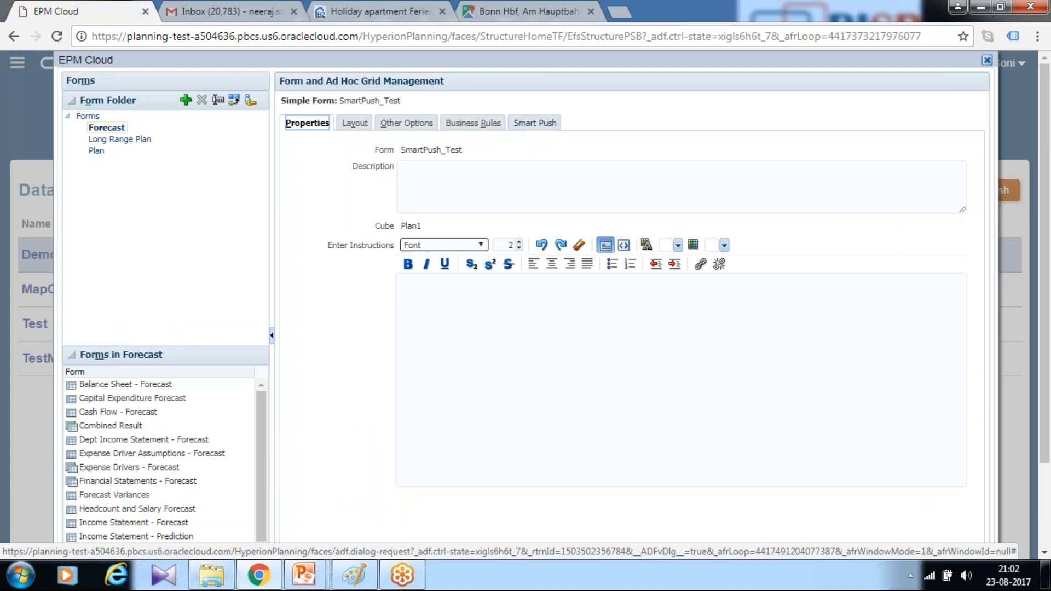
- Replace the MapChannels mapping with Demo_Smartpush in the form's Smart Push settings
{"action": "left_click", "coordinate": [533, 124]}
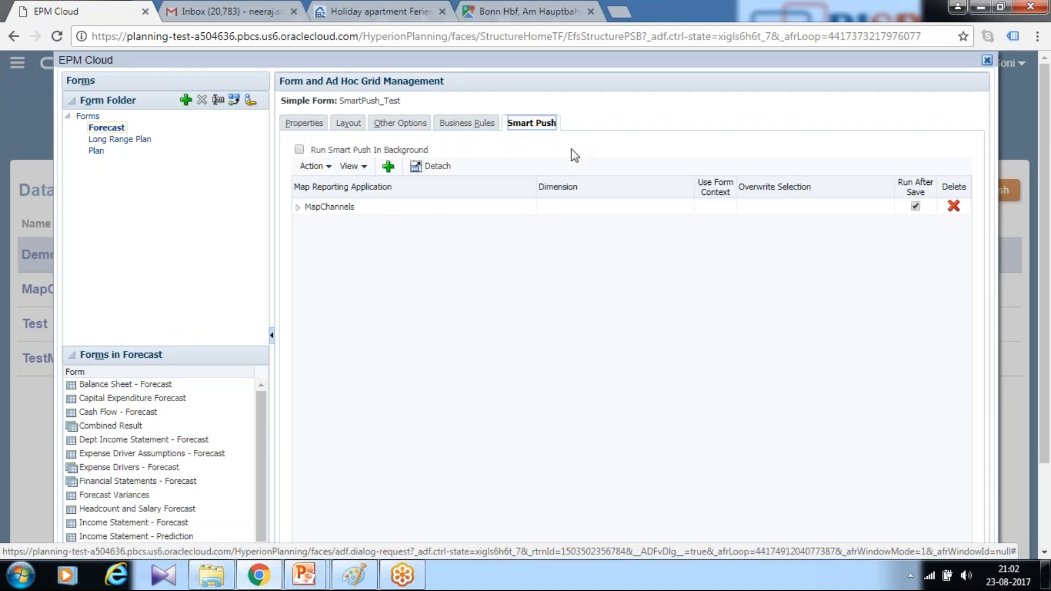
{"action": "left_click", "coordinate": [954, 211]}
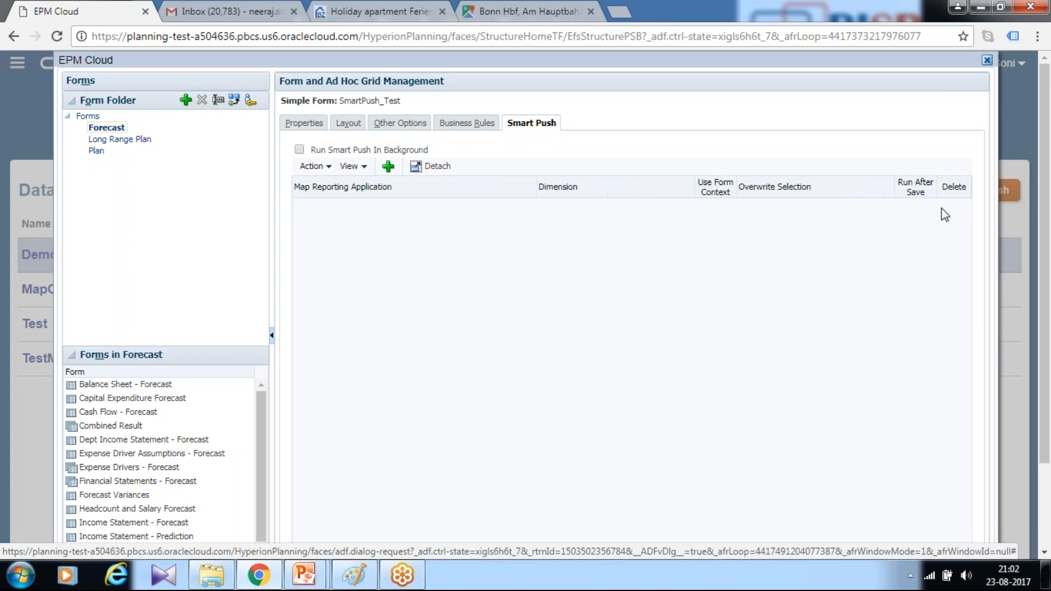
{"action": "left_click", "coordinate": [388, 166]}
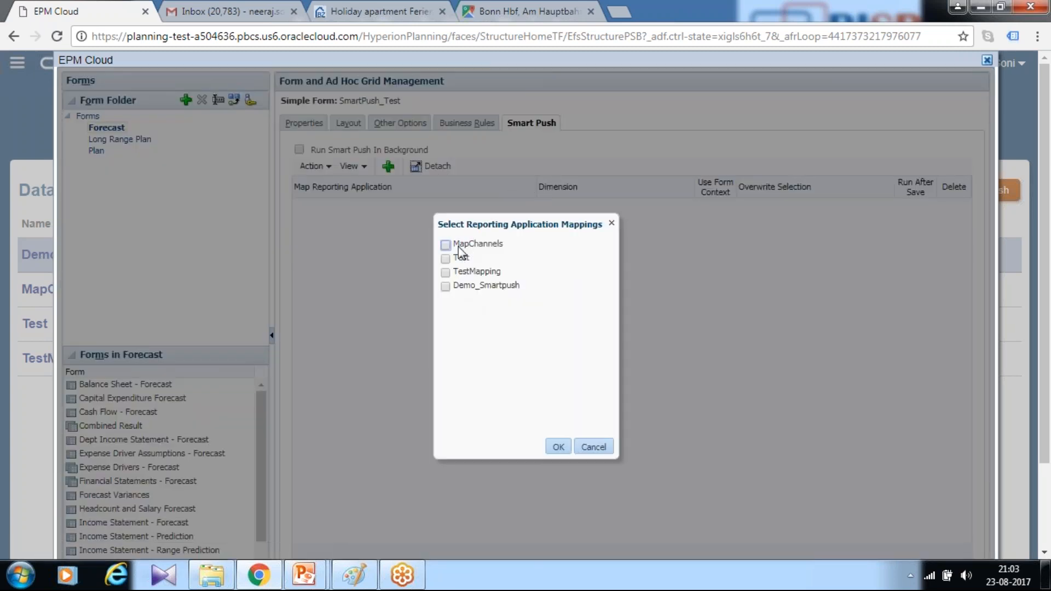
{"action": "left_click", "coordinate": [450, 290]}
{"action": "left_click", "coordinate": [557, 447]}
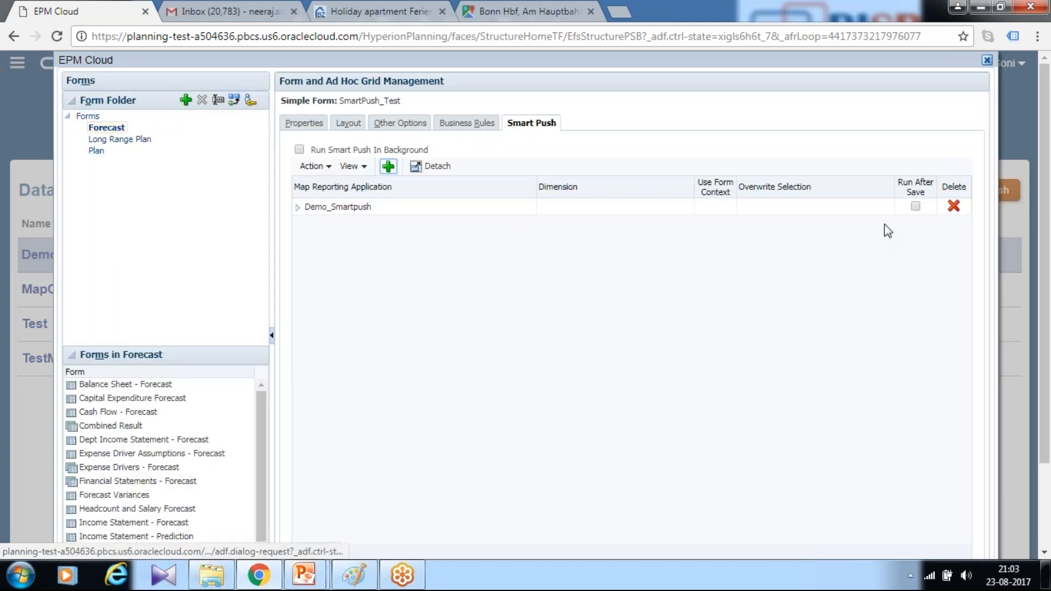
- Set Demo_Smartpush to run in the background and after save, then save and finish the SmartPush_Test form
{"action": "left_click", "coordinate": [299, 149]}
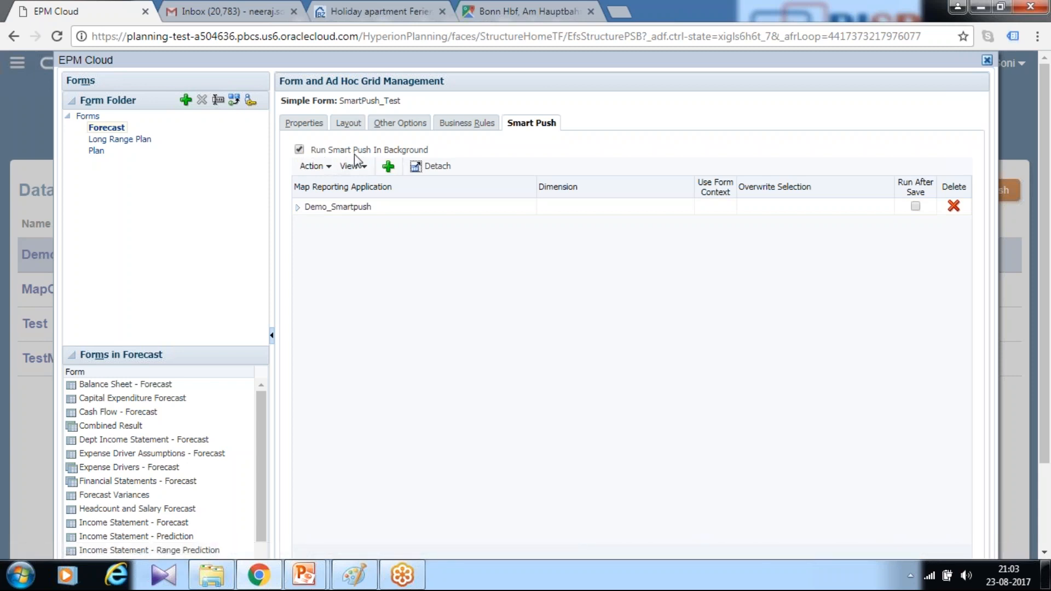
{"action": "left_click", "coordinate": [915, 207]}
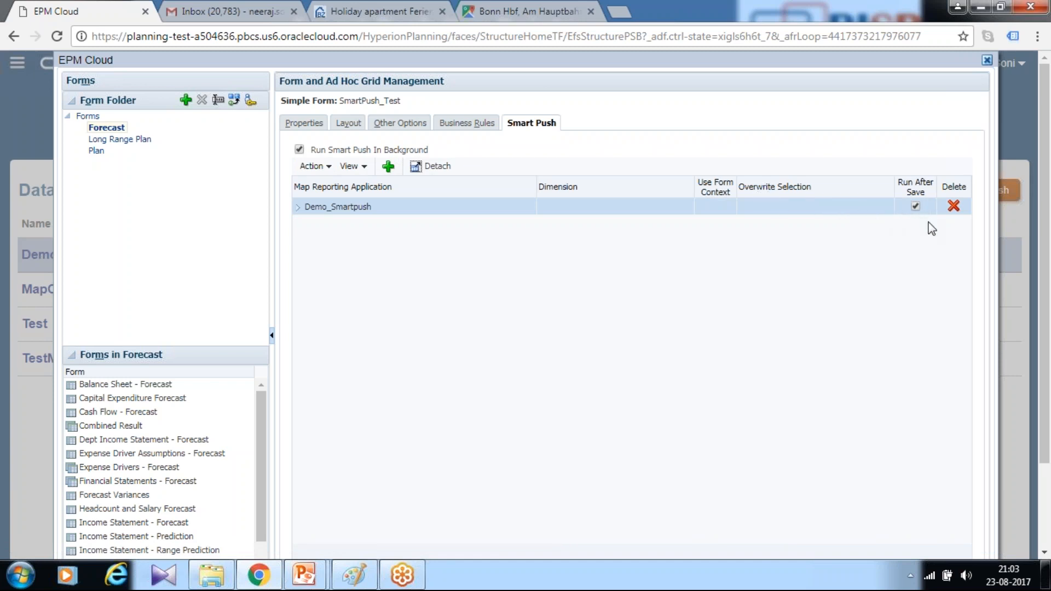
{"action": "scroll", "coordinate": [936, 246], "scroll_direction": "down", "scroll_amount": 2}
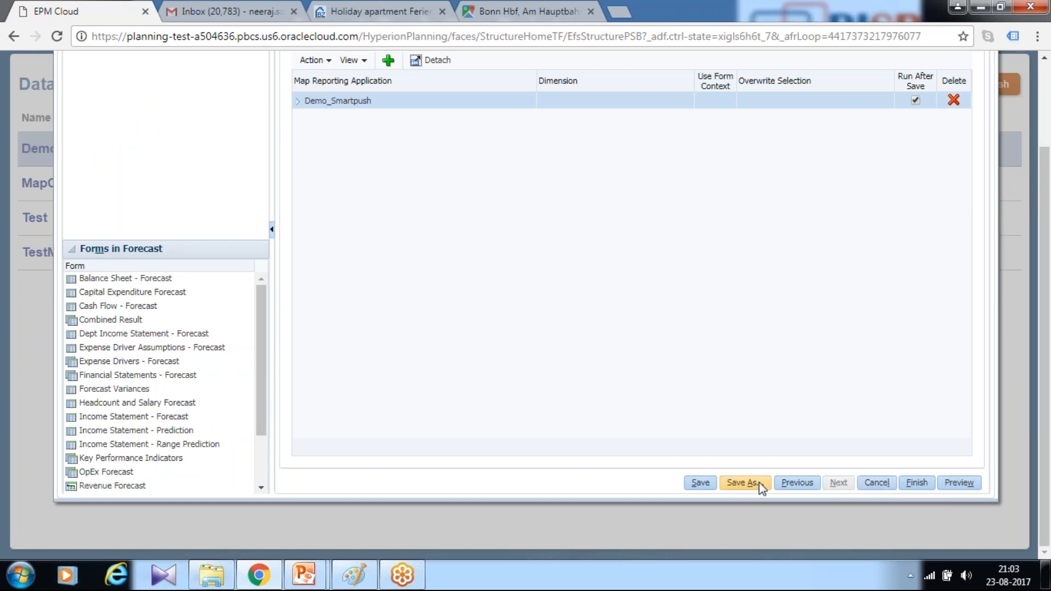
{"action": "left_click", "coordinate": [701, 483]}
{"action": "left_click", "coordinate": [918, 483]}
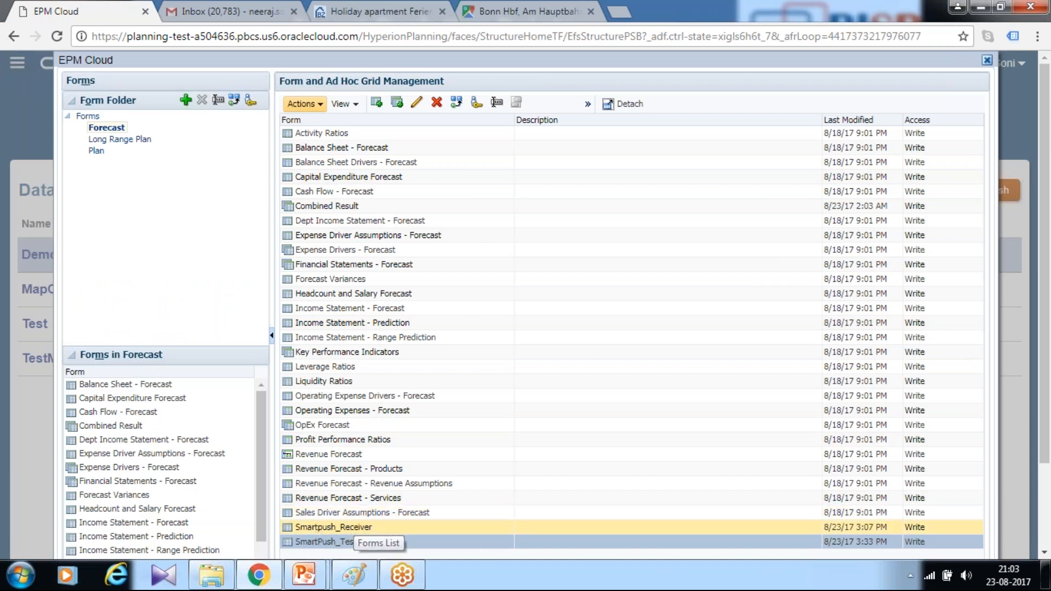
- Check which cube the Smartpush_Receiver form uses, then leave the form without changes
{"action": "left_click", "coordinate": [345, 527]}
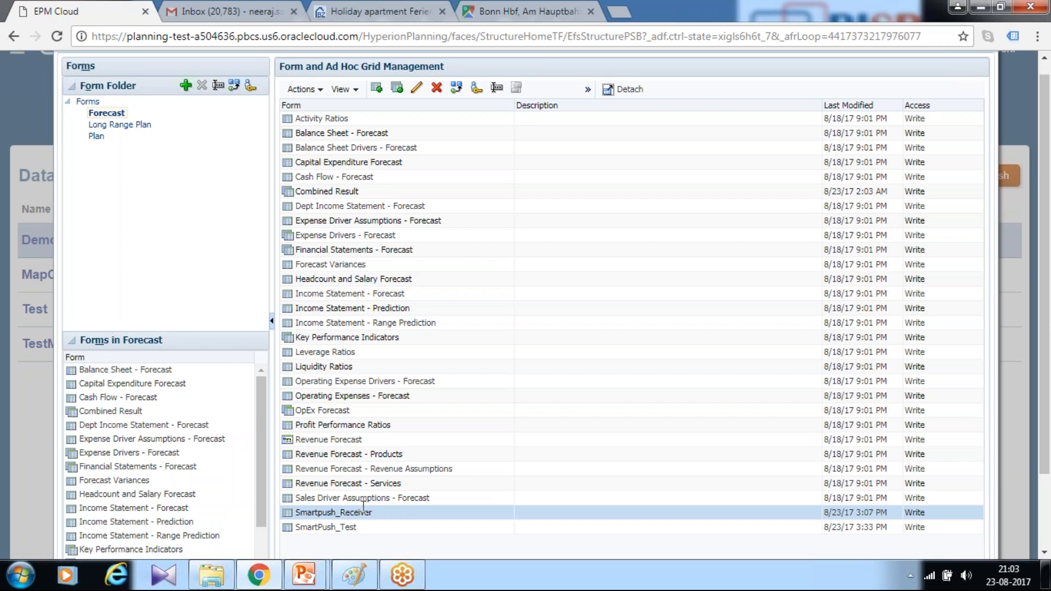
{"action": "left_click", "coordinate": [416, 88]}
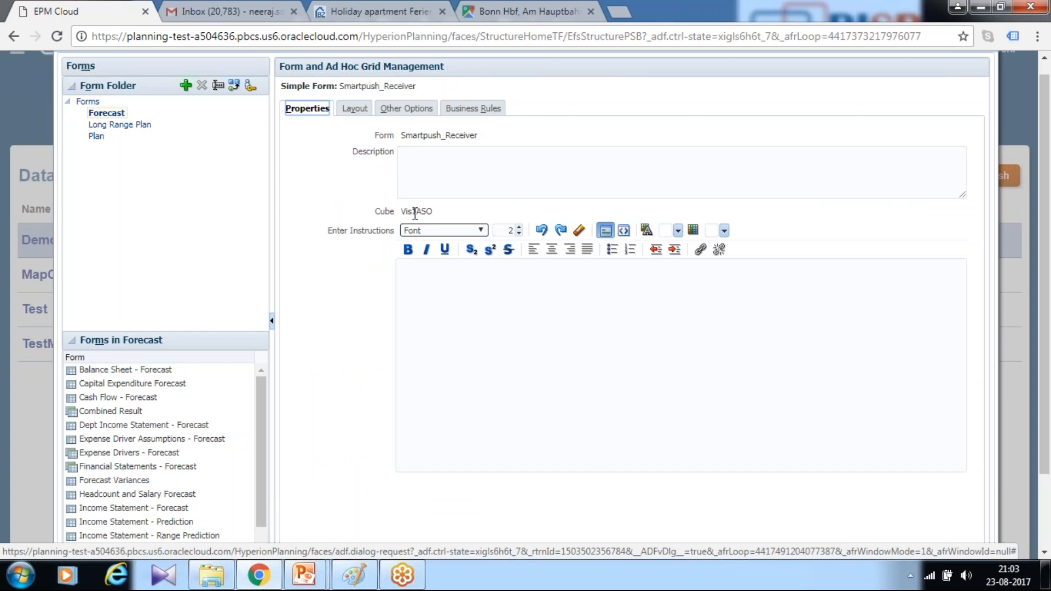
{"action": "scroll", "coordinate": [931, 284], "scroll_direction": "down", "scroll_amount": 3}
{"action": "left_click", "coordinate": [879, 485]}
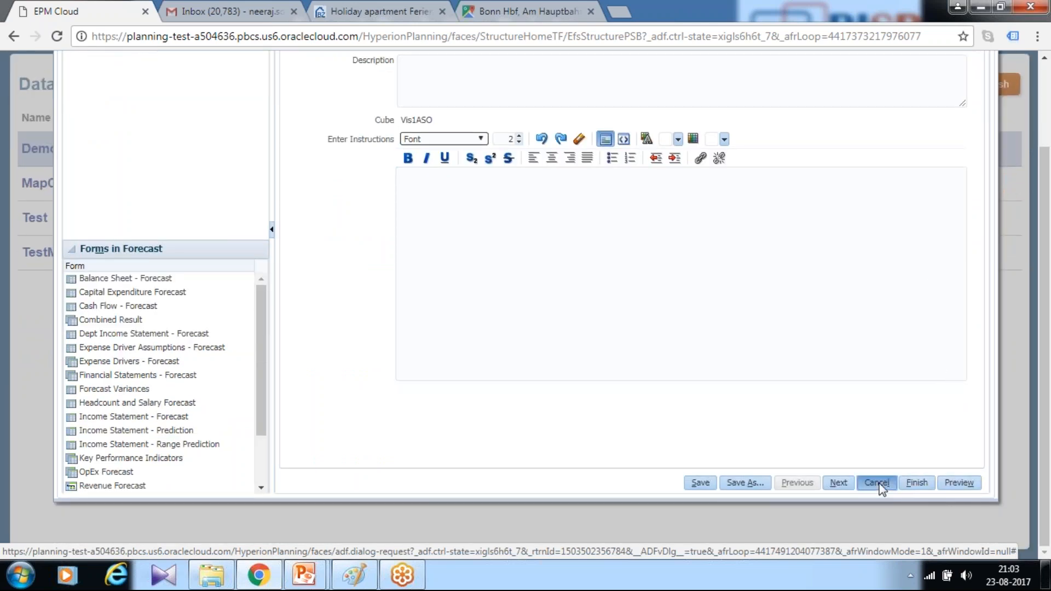
- Check which cube the SmartPush_Test form uses, then leave the form without changes
{"action": "scroll", "coordinate": [417, 321], "scroll_direction": "down", "scroll_amount": 3}
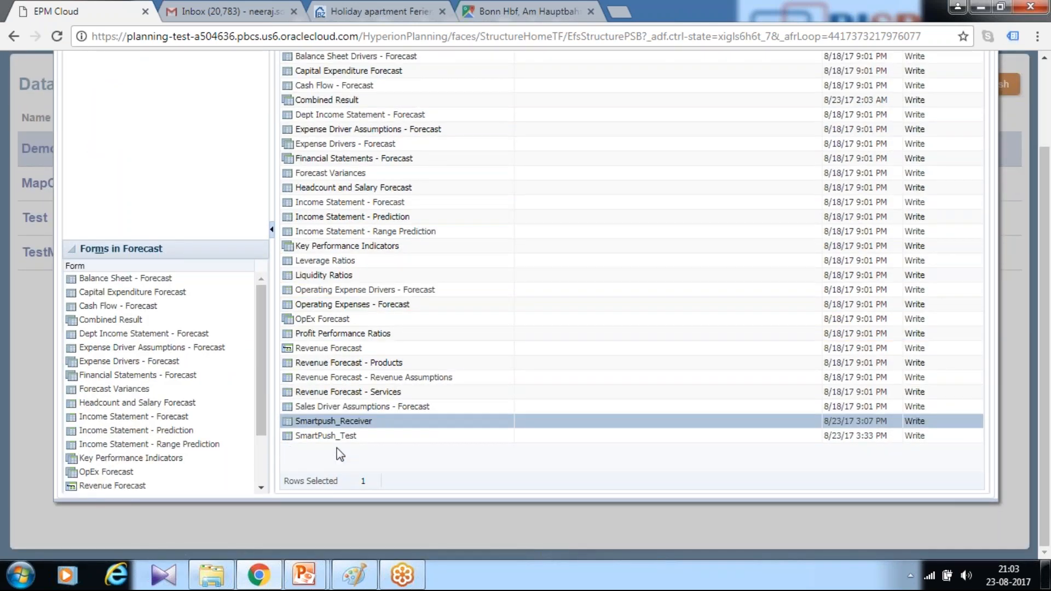
{"action": "left_click", "coordinate": [339, 436]}
{"action": "scroll", "coordinate": [340, 437], "scroll_direction": "up", "scroll_amount": 3}
{"action": "left_click", "coordinate": [417, 103]}
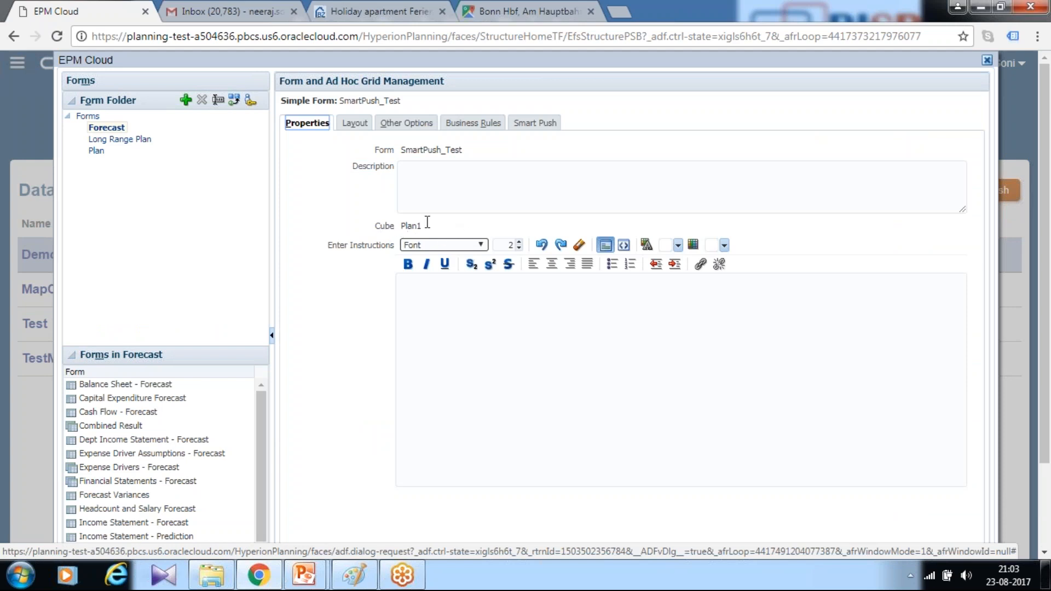
{"action": "scroll", "coordinate": [427, 222], "scroll_direction": "down", "scroll_amount": 2}
{"action": "left_click", "coordinate": [877, 483]}
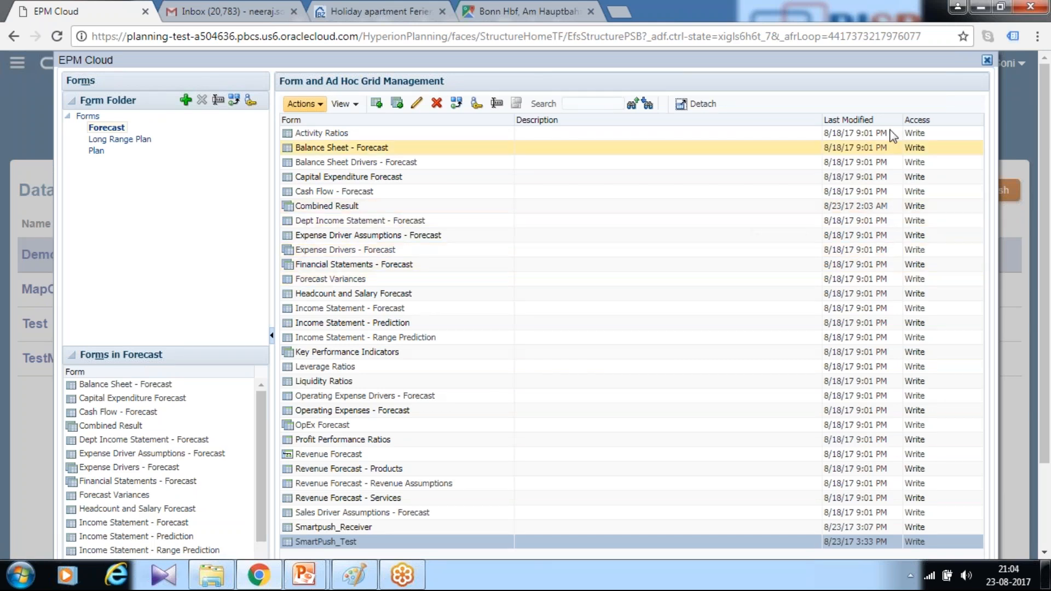
- Close the form management window and return to the Planning home page
{"action": "scroll", "coordinate": [931, 219], "scroll_direction": "down", "scroll_amount": 2}
{"action": "scroll", "coordinate": [951, 254], "scroll_direction": "up", "scroll_amount": 2}
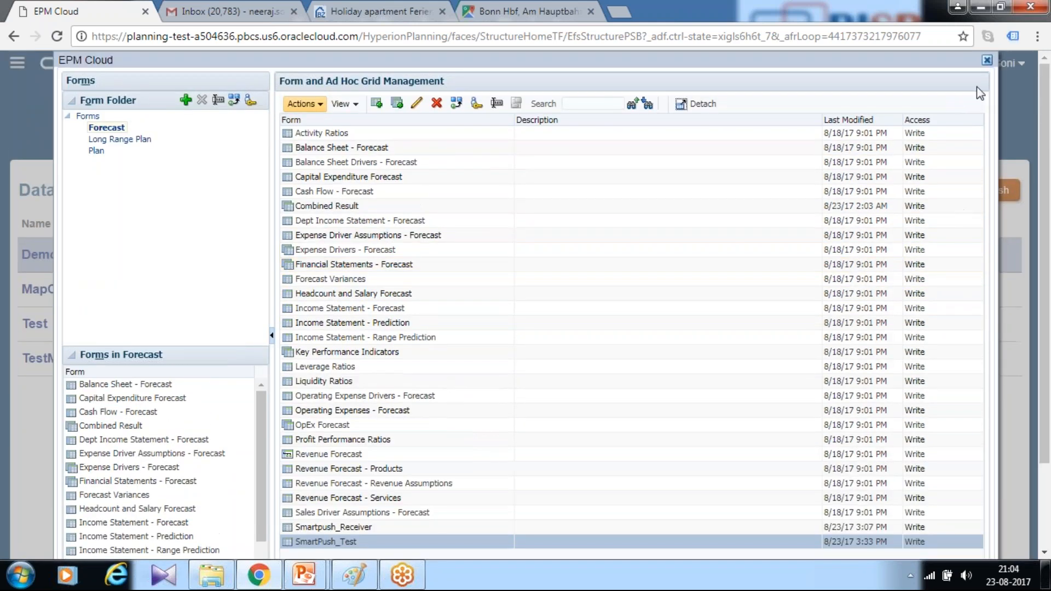
{"action": "left_click", "coordinate": [987, 61]}
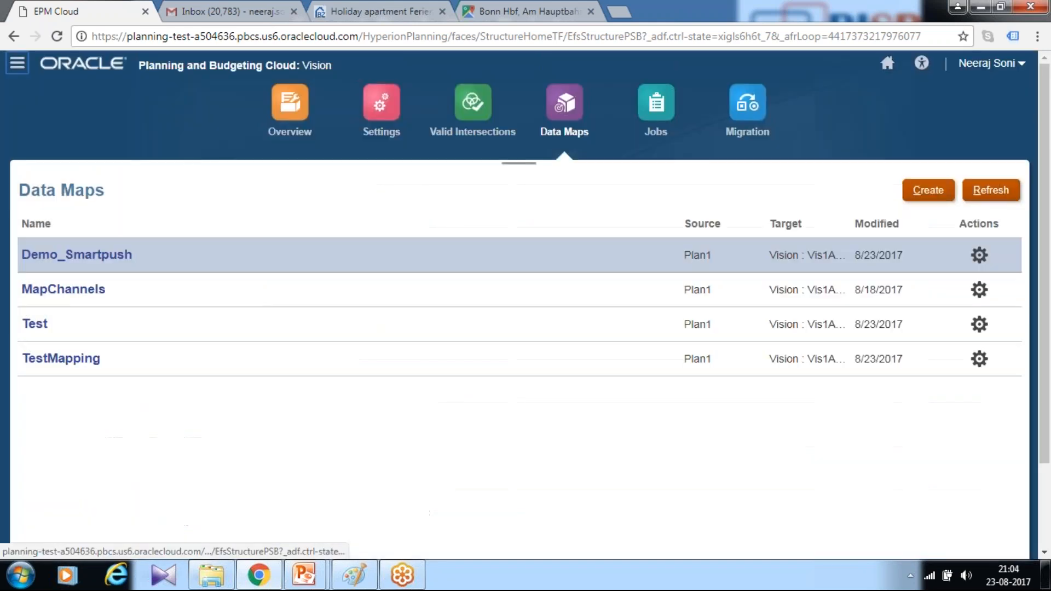
{"action": "left_click", "coordinate": [14, 64]}
{"action": "left_click", "coordinate": [863, 121]}
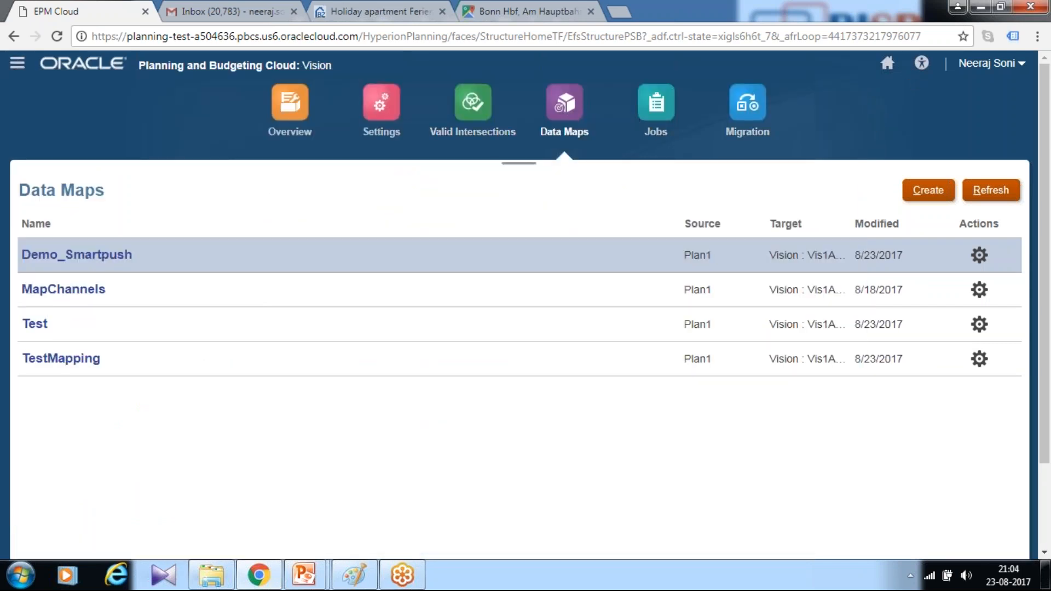
{"action": "left_click", "coordinate": [888, 65]}
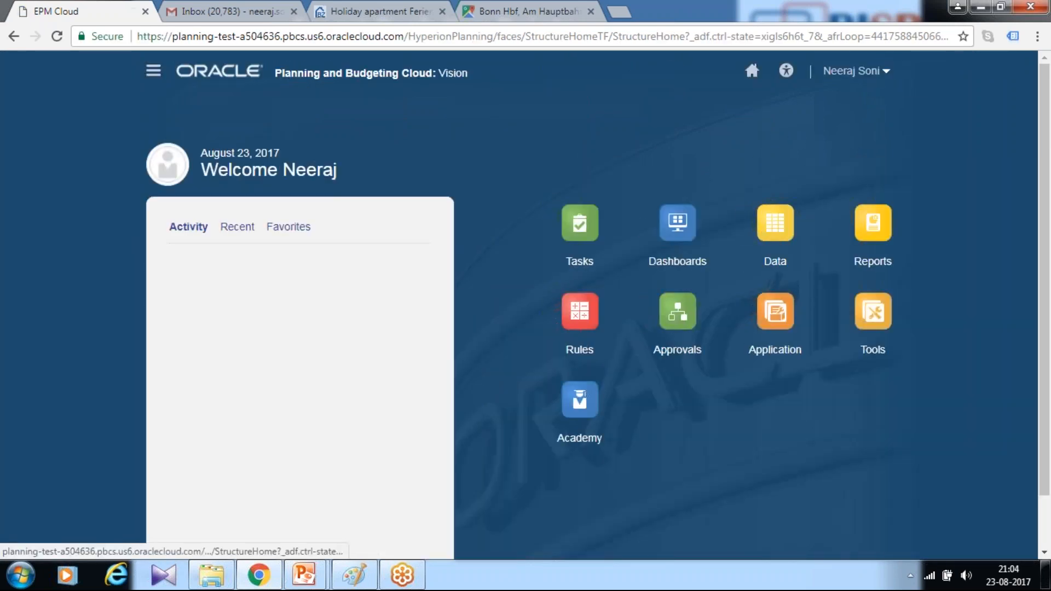
- Open the SmartPush_Test form for data entry from the Forecast folder
{"action": "left_click", "coordinate": [783, 228]}
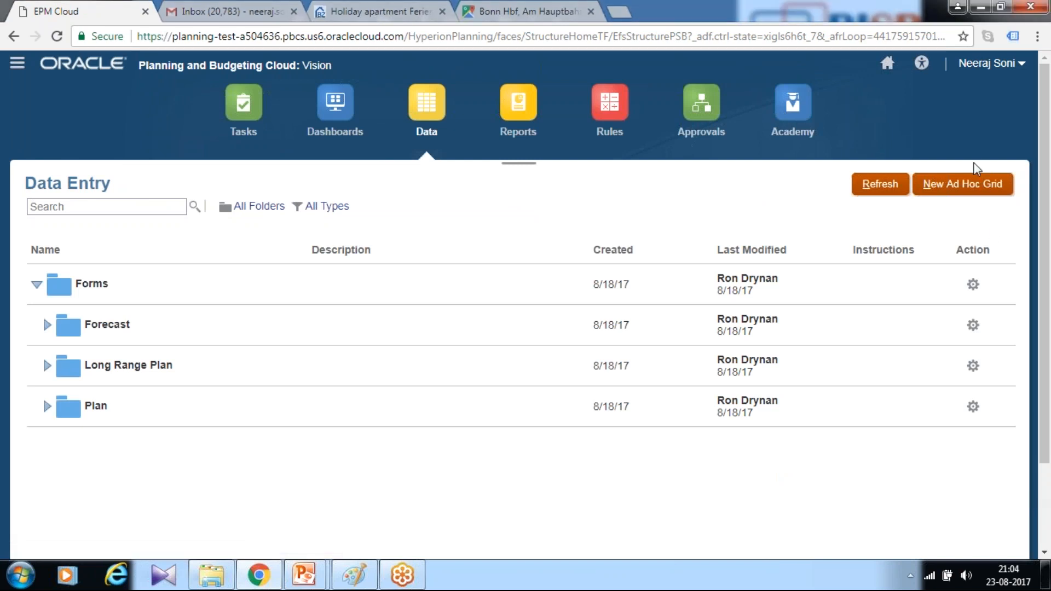
{"action": "left_click", "coordinate": [43, 326]}
{"action": "scroll", "coordinate": [43, 327], "scroll_direction": "down", "scroll_amount": 2}
{"action": "left_click", "coordinate": [46, 241]}
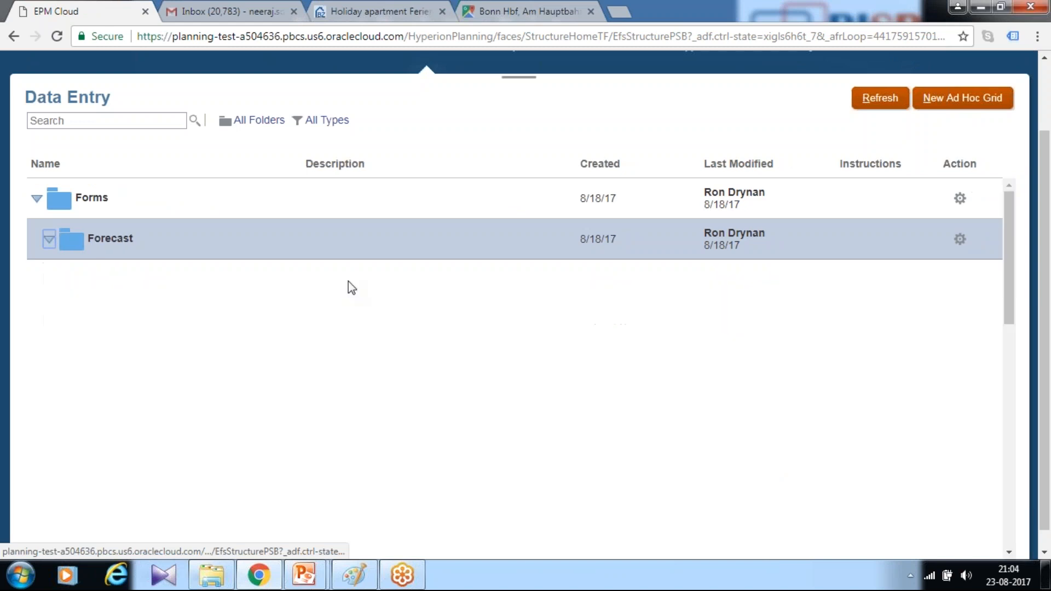
{"action": "scroll", "coordinate": [505, 343], "scroll_direction": "down", "scroll_amount": 10}
{"action": "scroll", "coordinate": [448, 382], "scroll_direction": "down", "scroll_amount": 2}
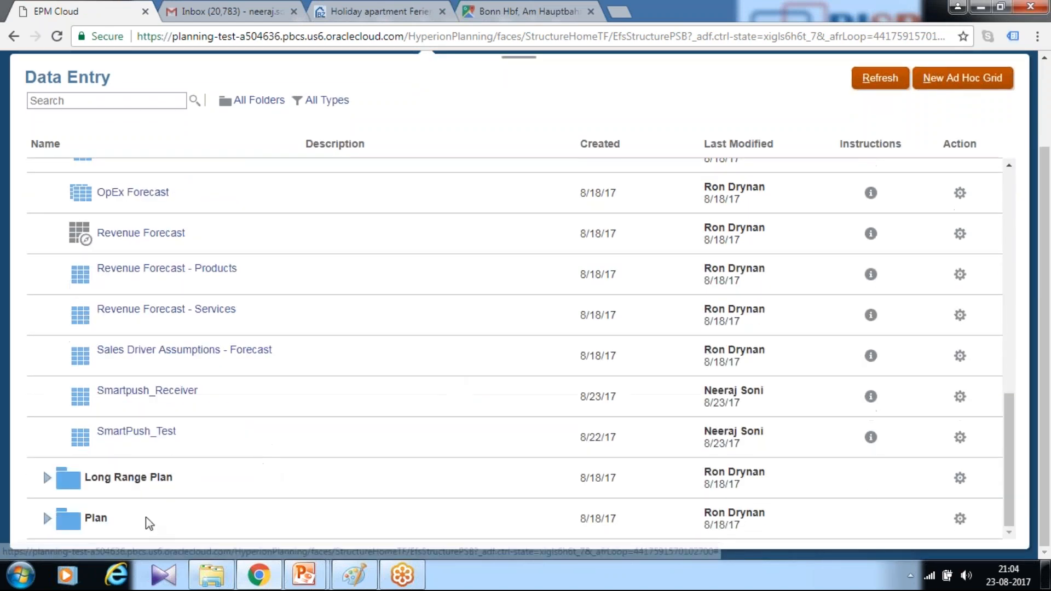
{"action": "left_click", "coordinate": [144, 437]}
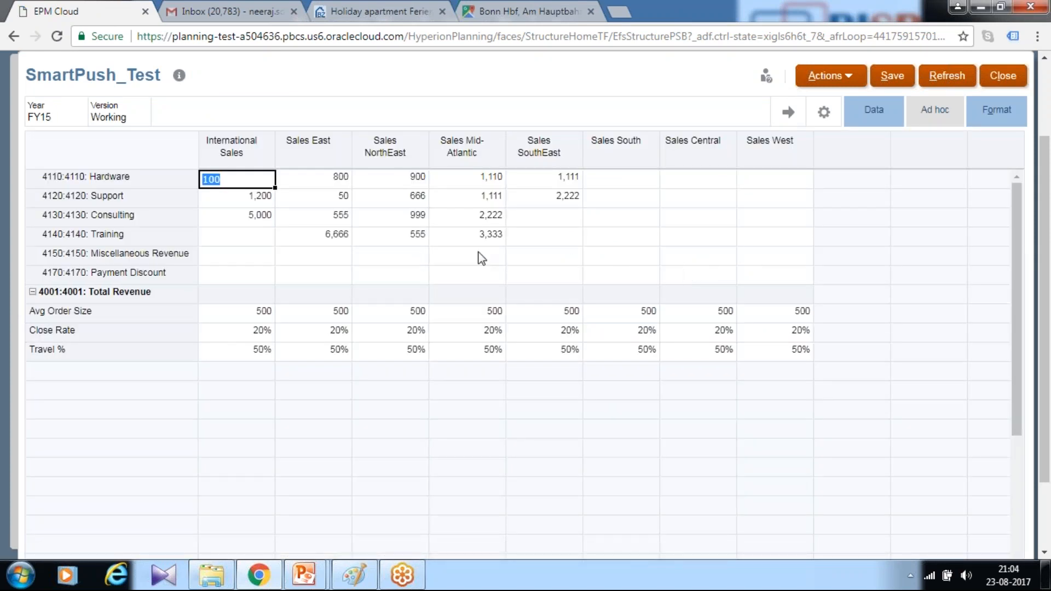
- Enter 777 for Consulting, 777 for Training and 888 for Miscellaneous Revenue under Sales SouthEast, then save the form
{"action": "left_click", "coordinate": [554, 219]}
{"action": "type", "text": "777"}
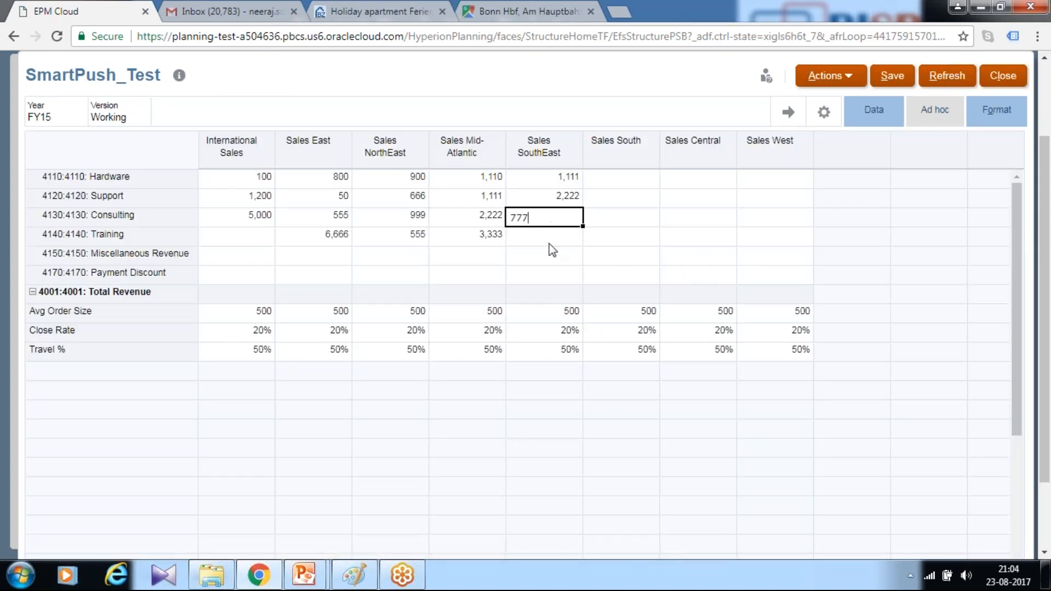
{"action": "key", "text": "Return"}
{"action": "type", "text": "77"}
{"action": "key", "text": "Return"}
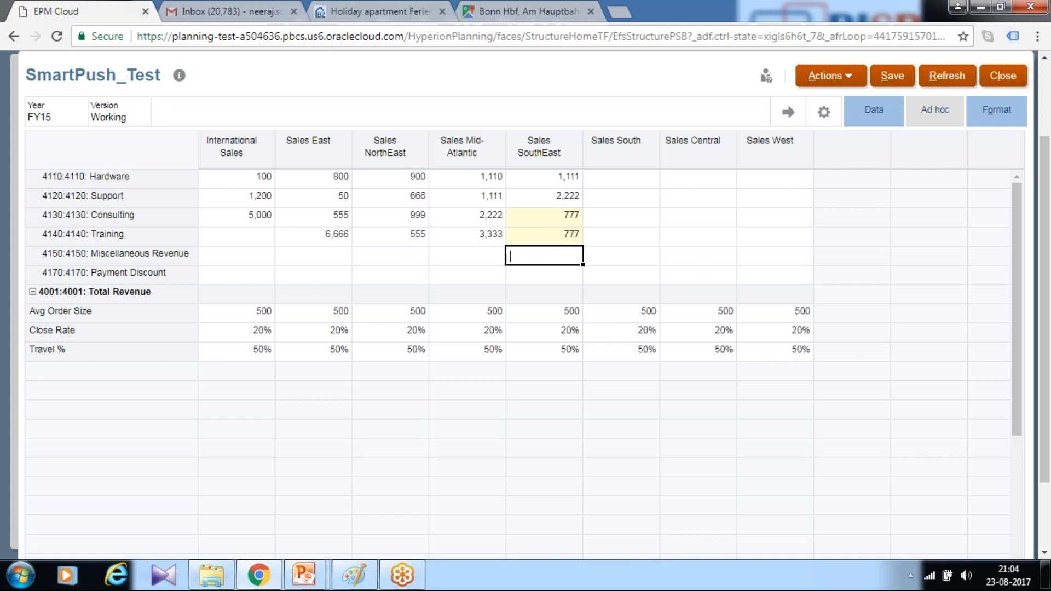
{"action": "type", "text": "888"}
{"action": "left_click", "coordinate": [666, 269]}
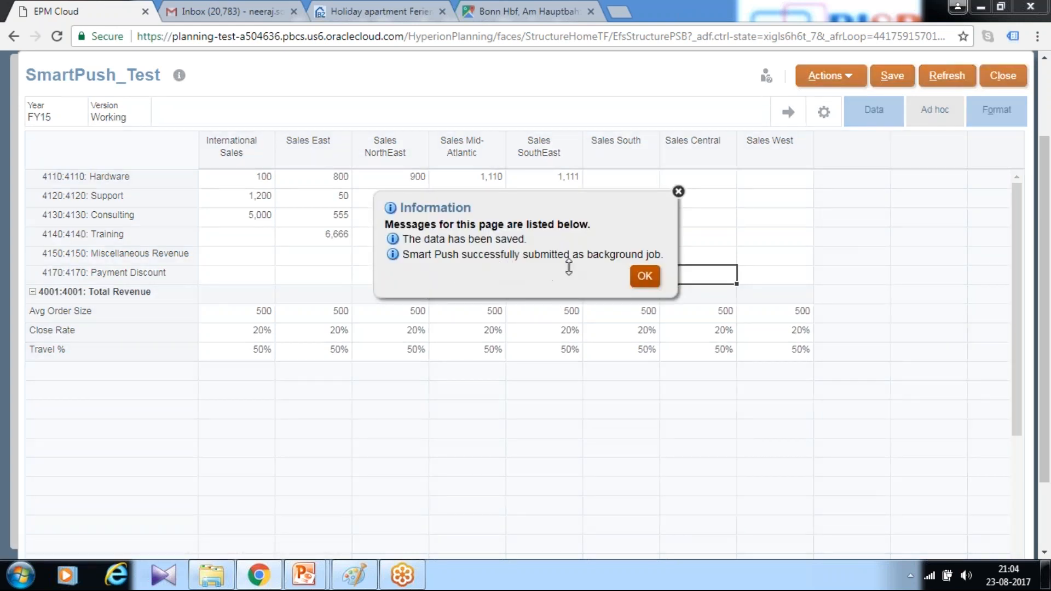
{"action": "left_click", "coordinate": [639, 278]}
- Look for Smart Push Details among the form's available actions, then close the SmartPush_Test form
{"action": "left_click", "coordinate": [827, 76]}
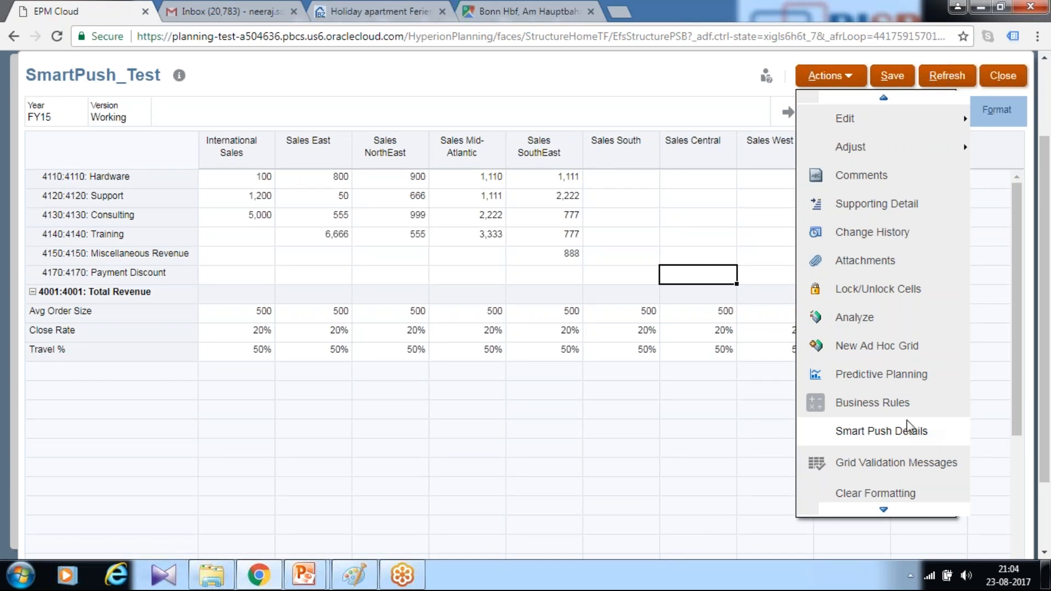
{"action": "left_click", "coordinate": [728, 81]}
{"action": "scroll", "coordinate": [734, 97], "scroll_direction": "up", "scroll_amount": 2}
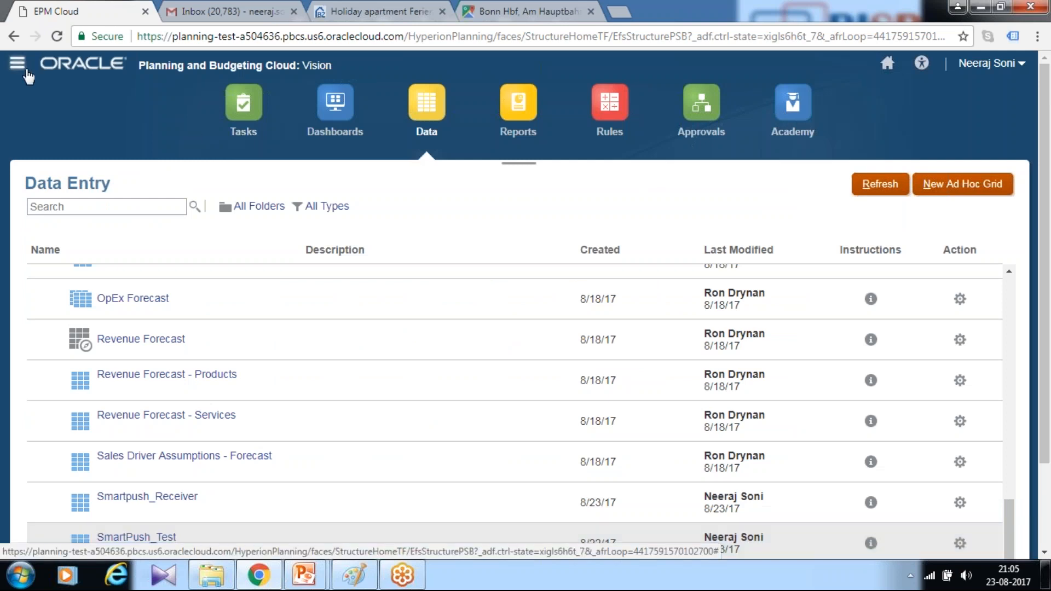
- Push the data of the Demo_Smartpush data map without clearing the target data first
{"action": "left_click", "coordinate": [17, 63]}
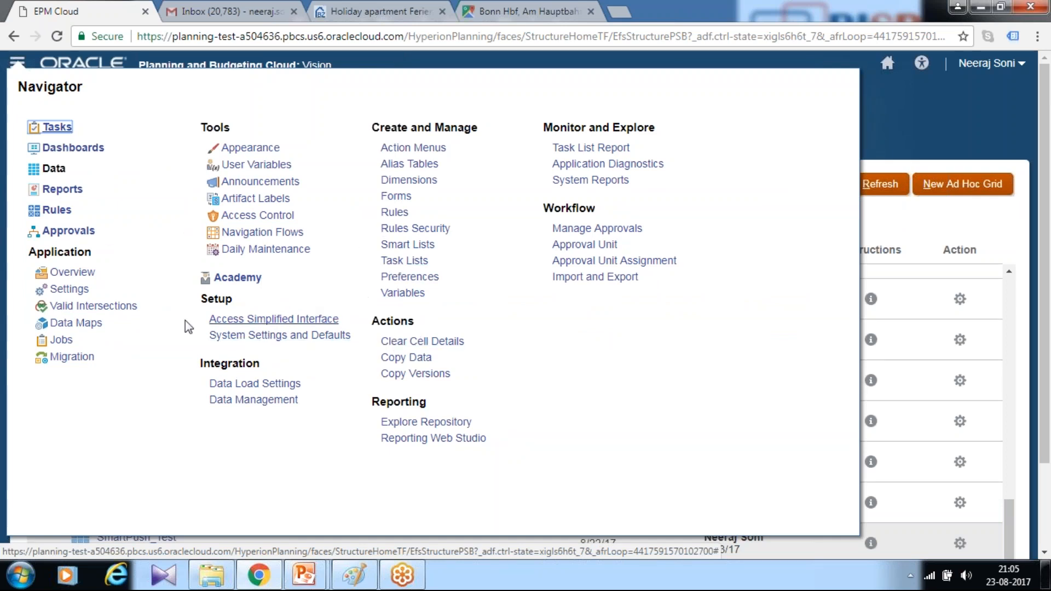
{"action": "left_click", "coordinate": [76, 324]}
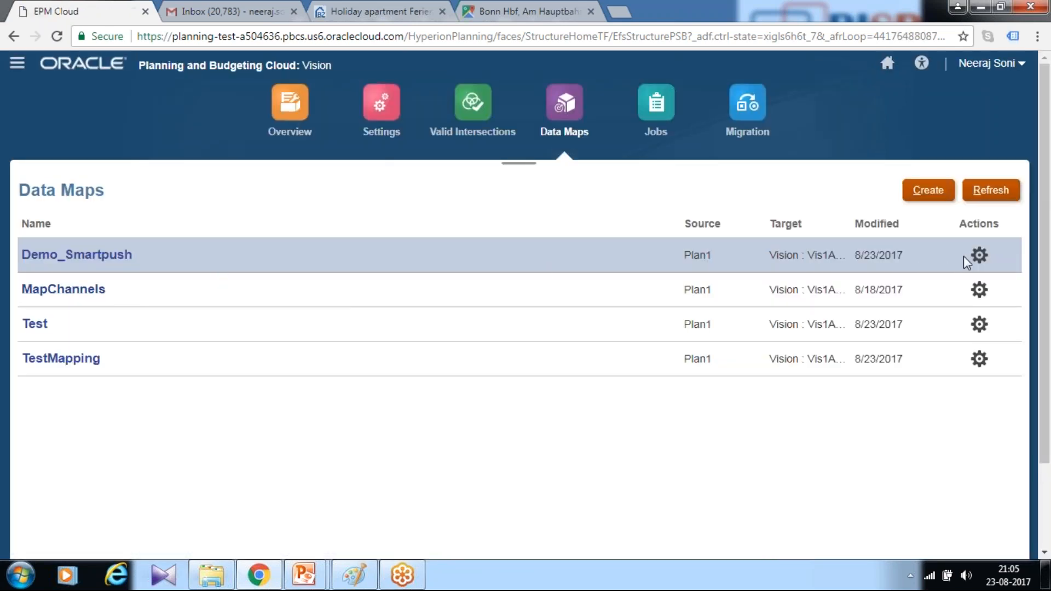
{"action": "left_click", "coordinate": [979, 255]}
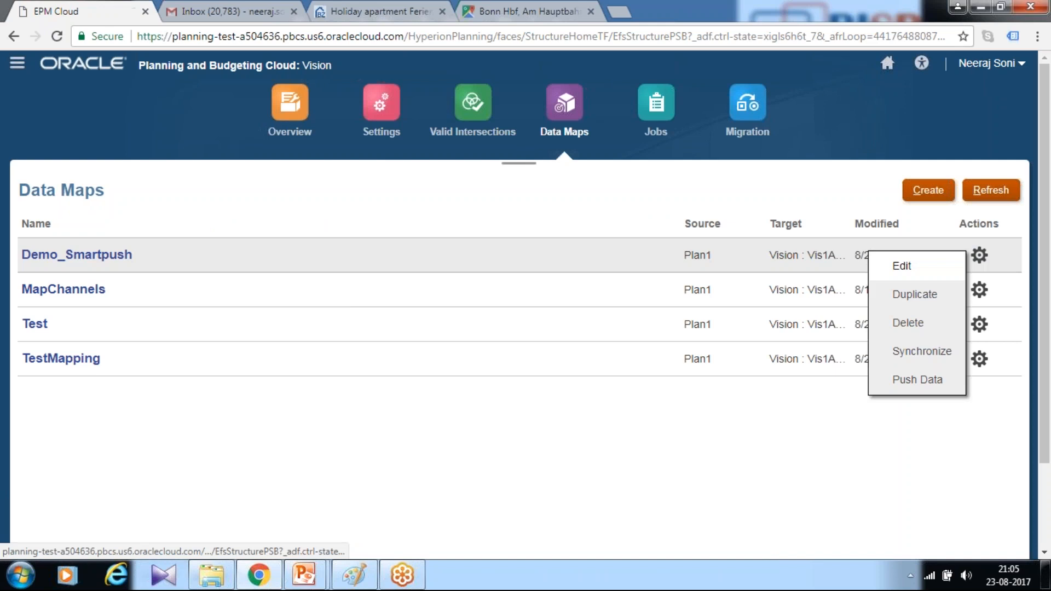
{"action": "left_click", "coordinate": [910, 381]}
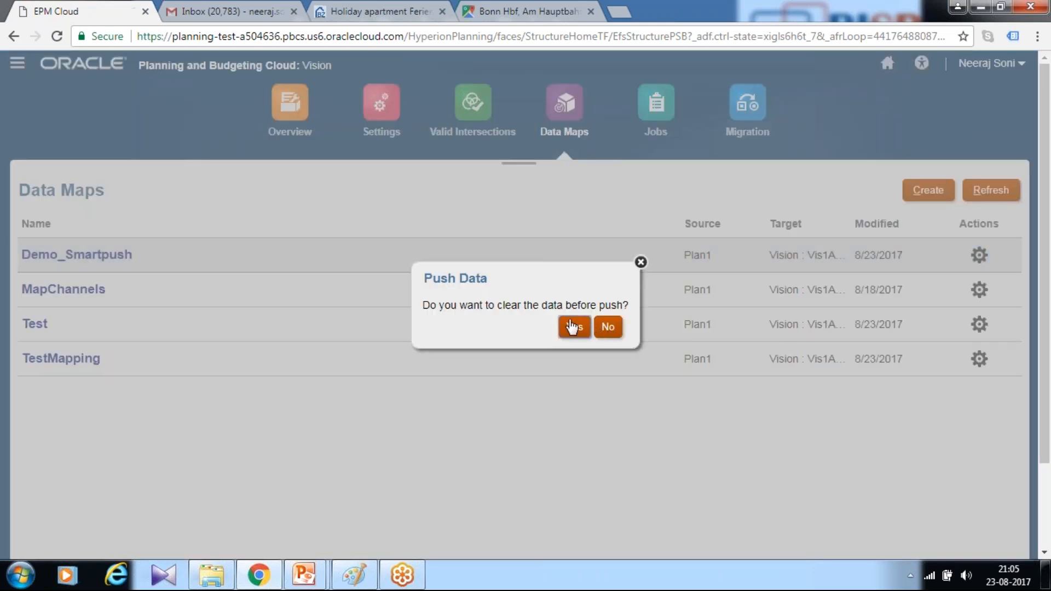
{"action": "left_click", "coordinate": [607, 327]}
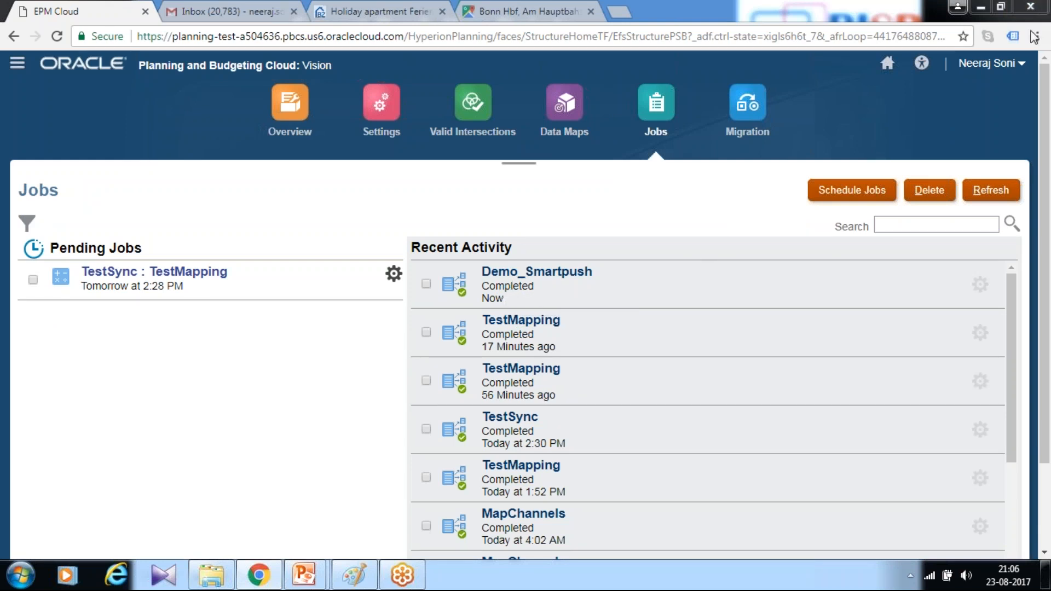
- Set up a new scheduled job of type Data Map named Monthly_Data_Push, keeping the default start time and daily recurrence
{"action": "left_click", "coordinate": [426, 284]}
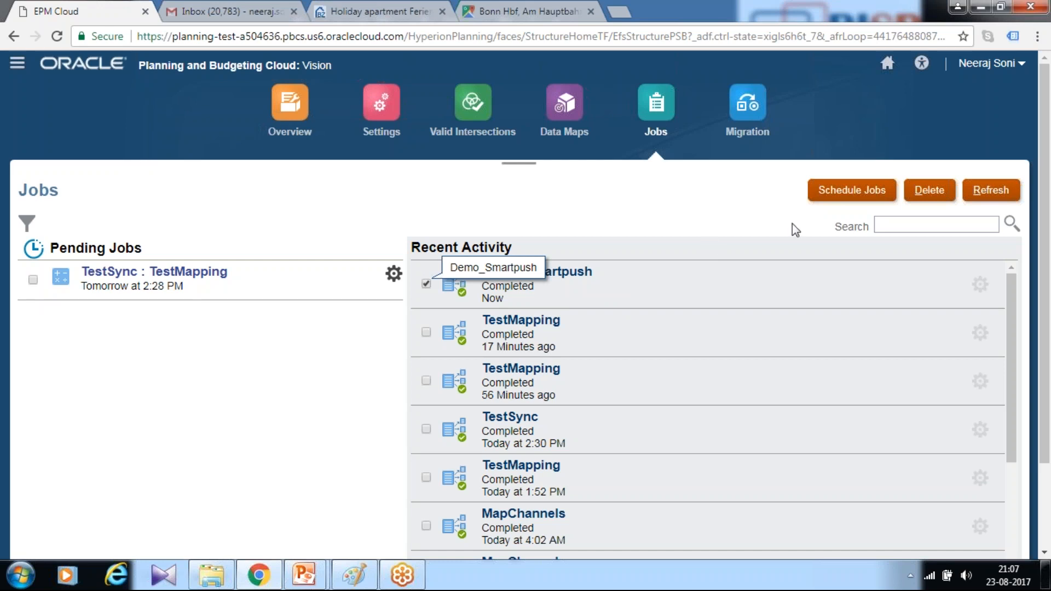
{"action": "left_click", "coordinate": [848, 193]}
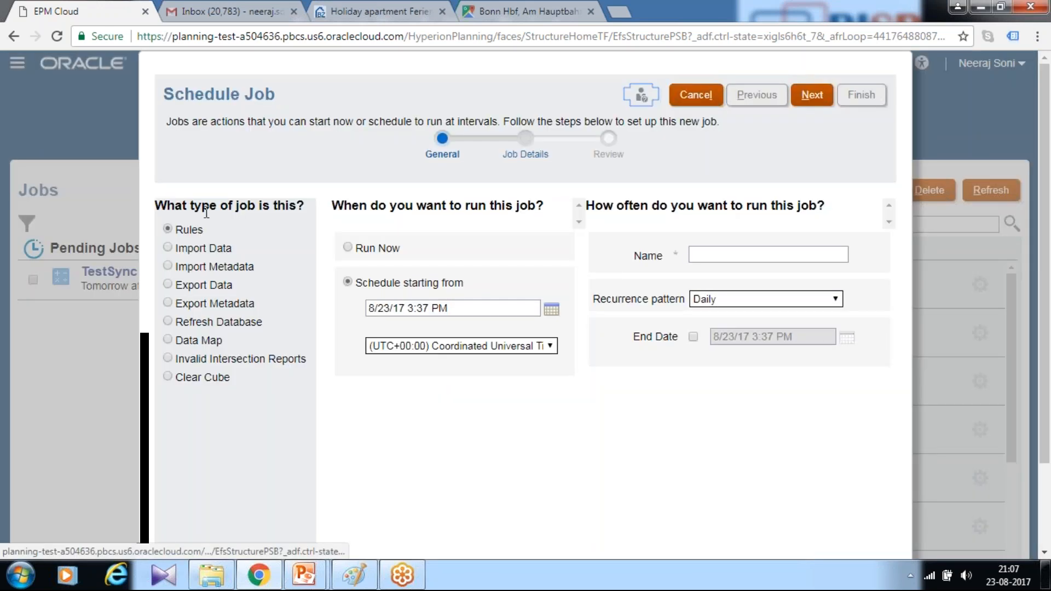
{"action": "left_click", "coordinate": [167, 341]}
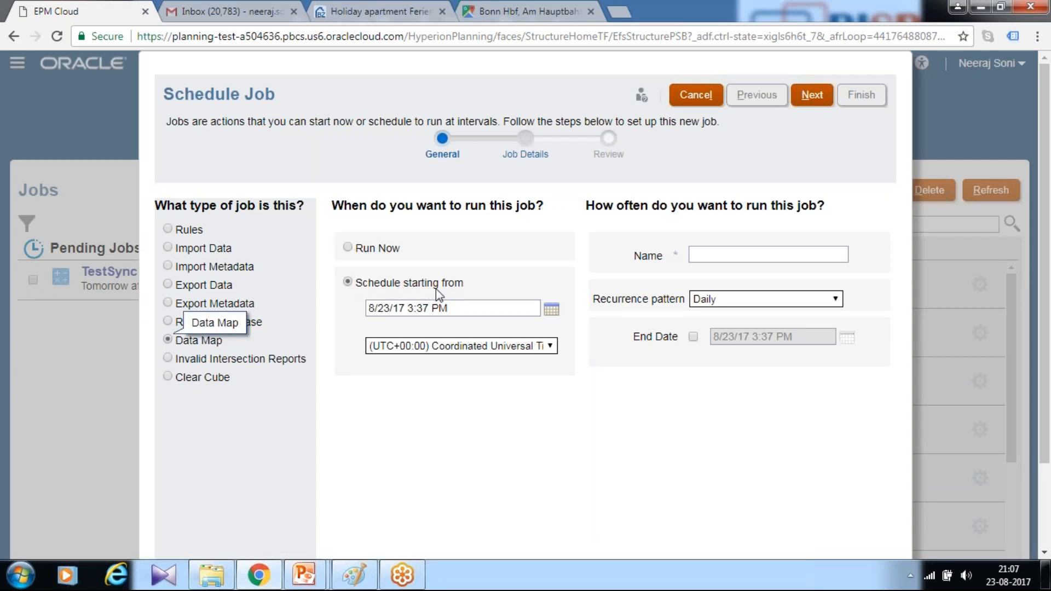
{"action": "left_click", "coordinate": [728, 255]}
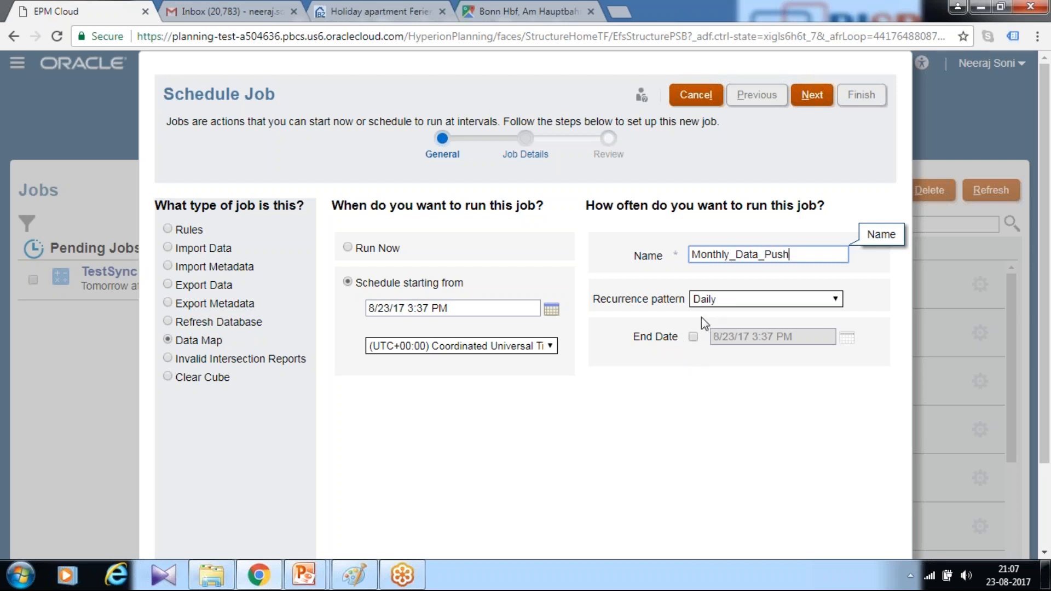
{"action": "left_click", "coordinate": [808, 97]}
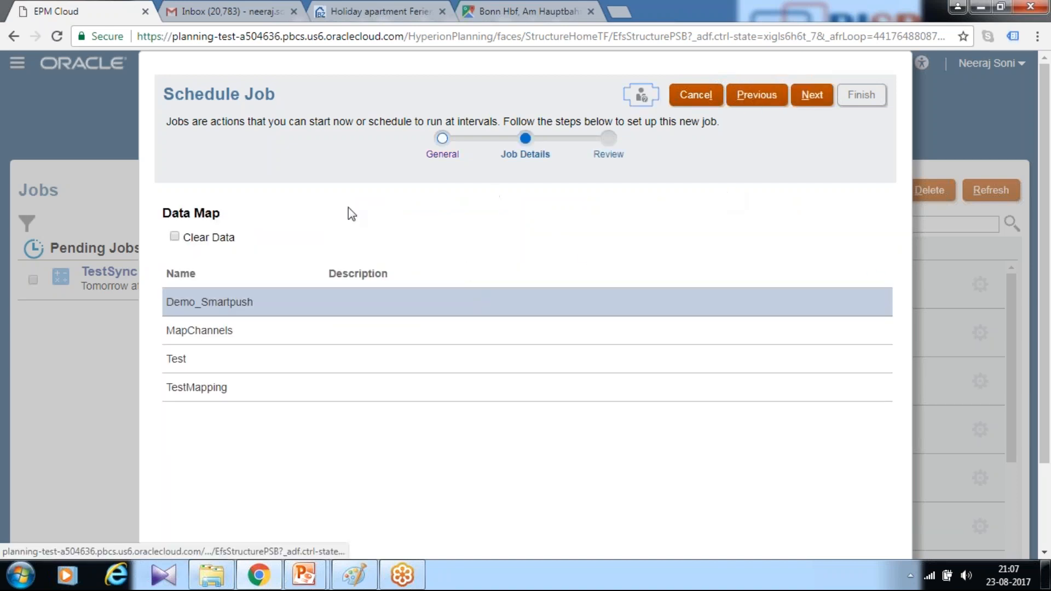
- Use Demo_Smartpush as the job's data map without clearing data, review the choices and finish scheduling the job
{"action": "left_click", "coordinate": [814, 97]}
{"action": "scroll", "coordinate": [774, 263], "scroll_direction": "down", "scroll_amount": 2}
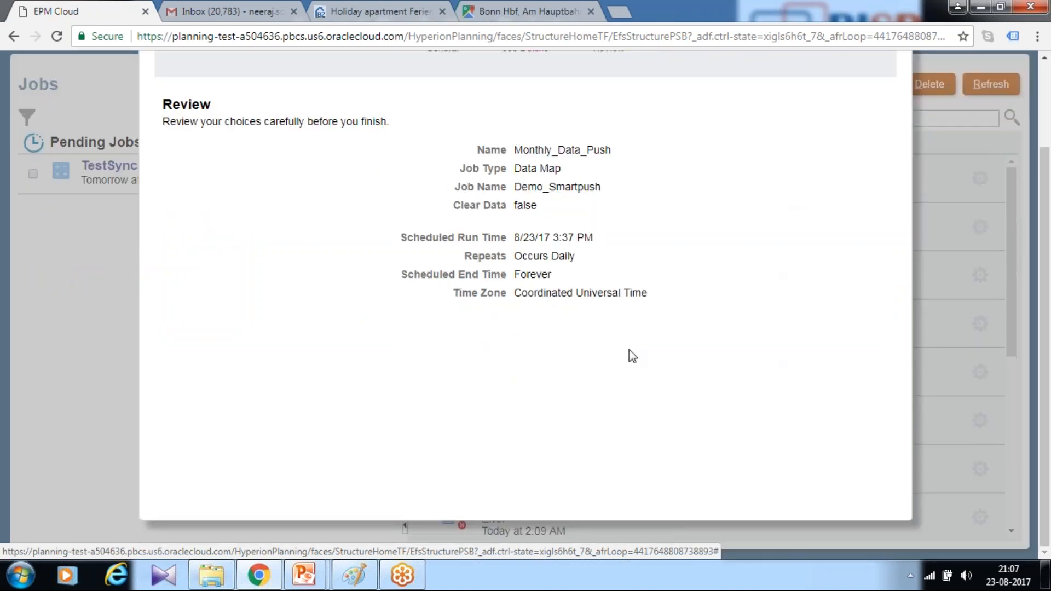
{"action": "scroll", "coordinate": [629, 351], "scroll_direction": "up", "scroll_amount": 2}
{"action": "left_click", "coordinate": [856, 99]}
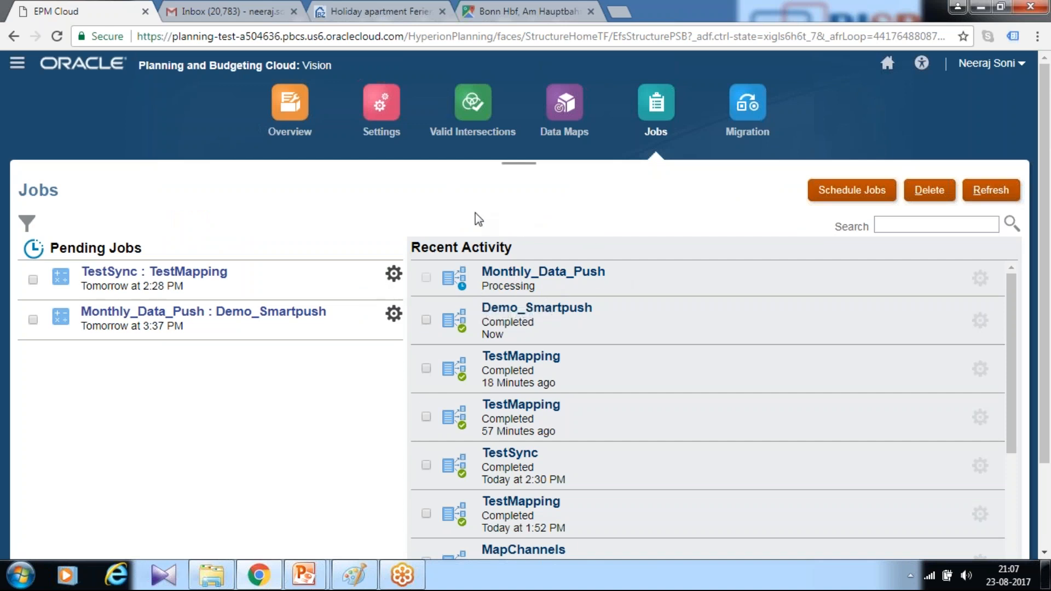
- Go from the Jobs page to the data entry forms and open the SmartPush_Test form in the Forecast folder
{"action": "left_click", "coordinate": [17, 63]}
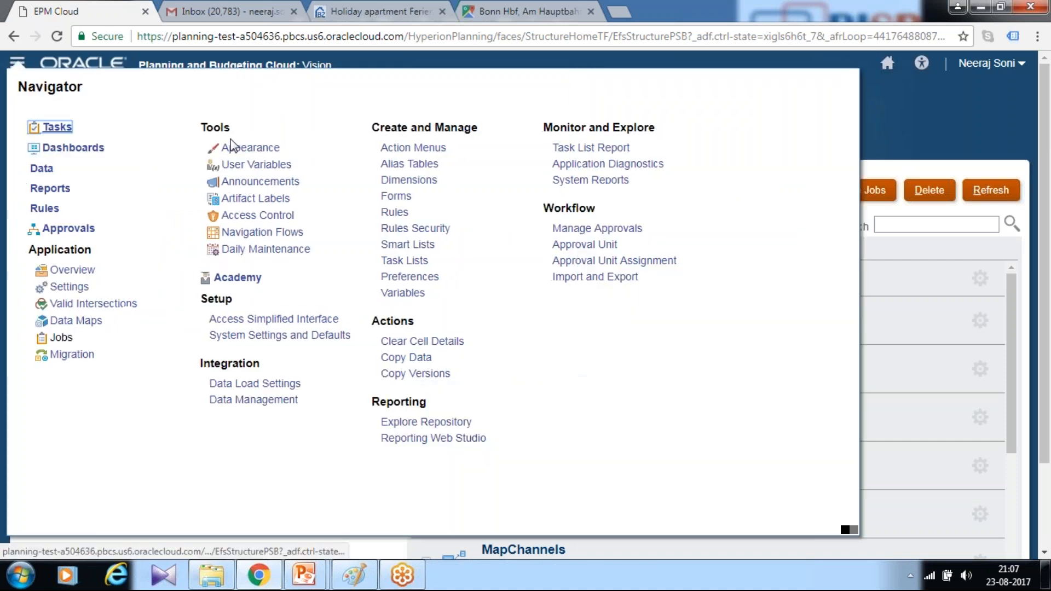
{"action": "left_click", "coordinate": [912, 125]}
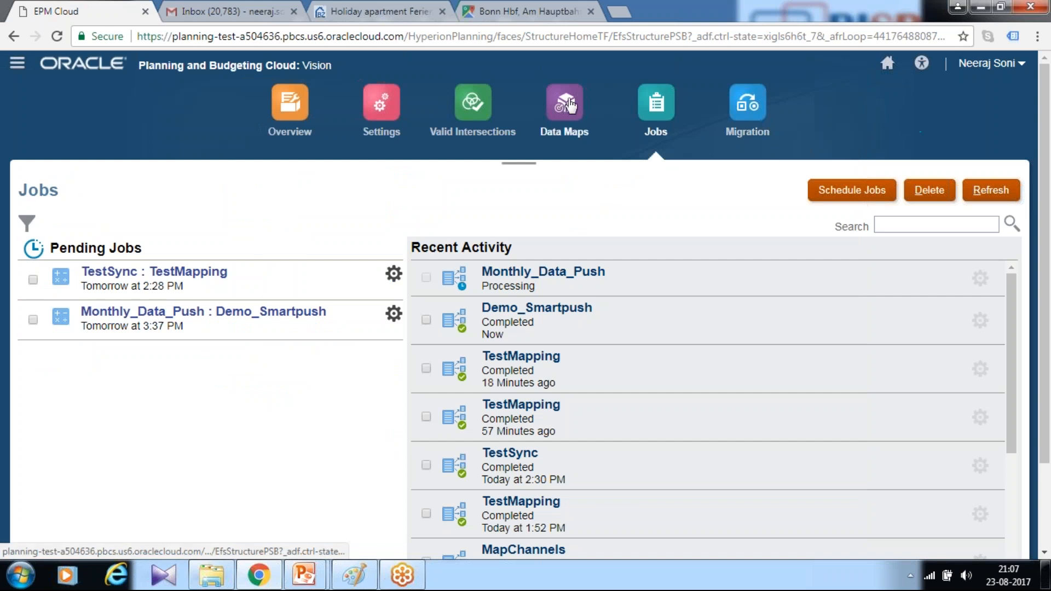
{"action": "left_click", "coordinate": [887, 63]}
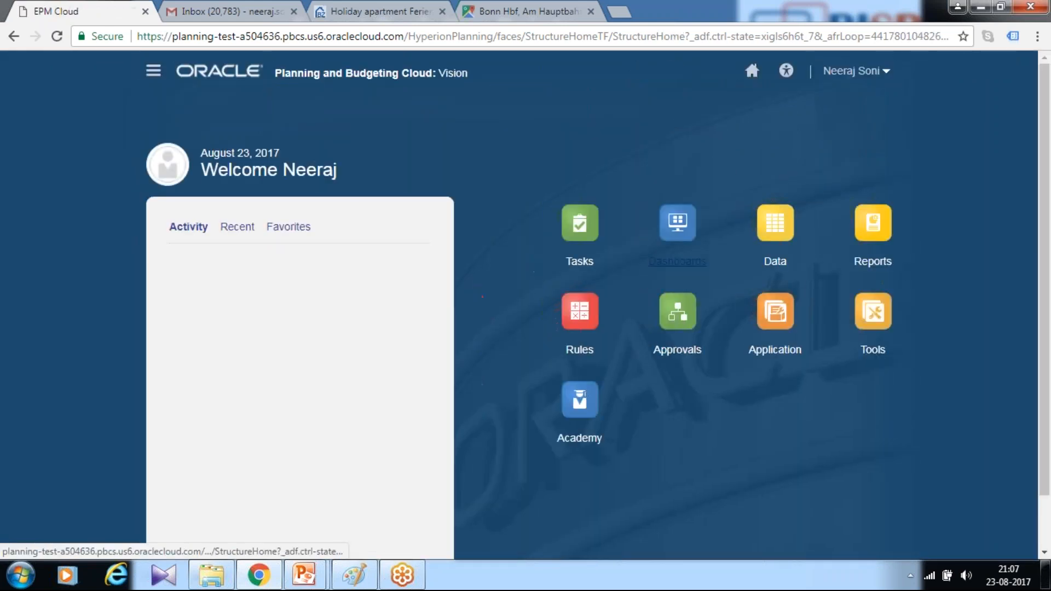
{"action": "left_click", "coordinate": [775, 224]}
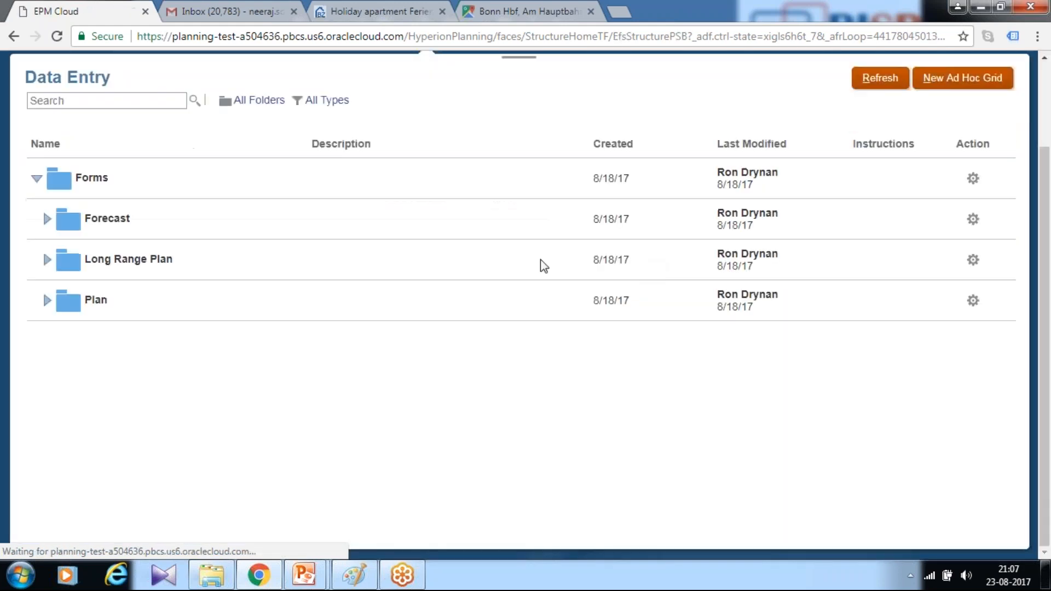
{"action": "left_click", "coordinate": [107, 218]}
{"action": "scroll", "coordinate": [328, 328], "scroll_direction": "down", "scroll_amount": 5}
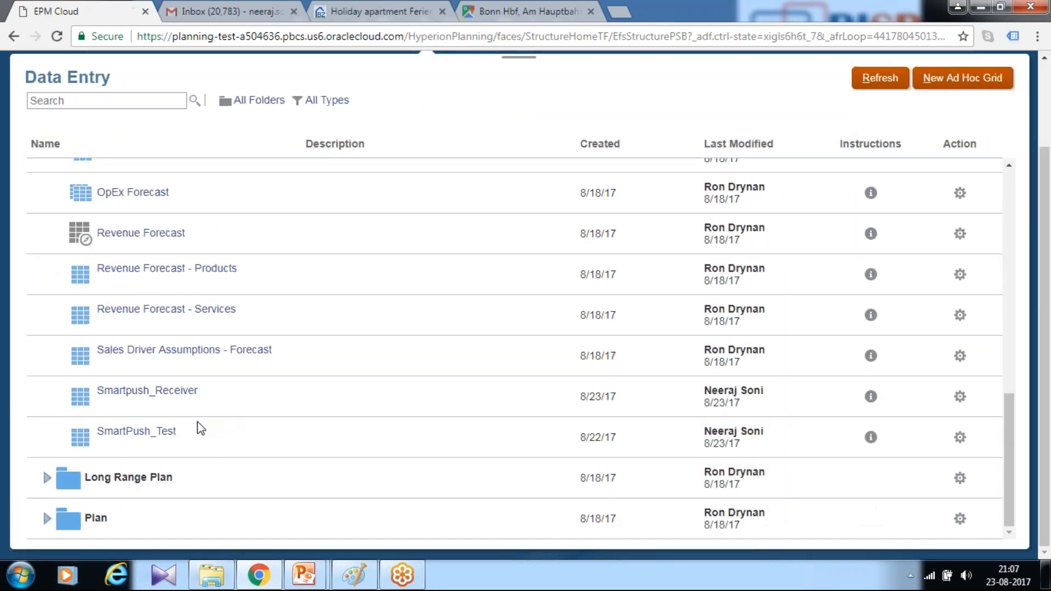
{"action": "left_click", "coordinate": [269, 416]}
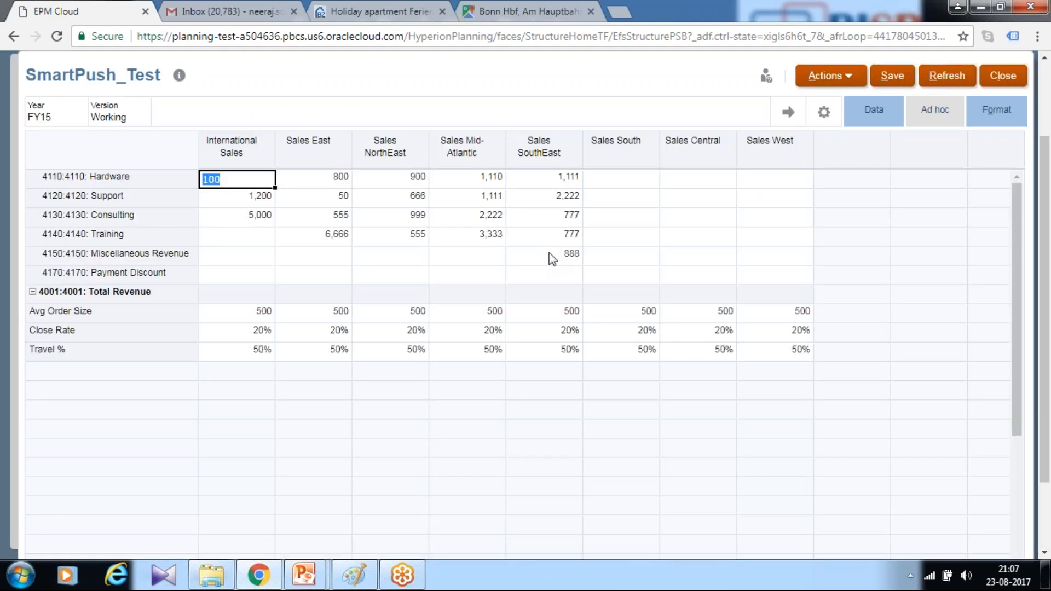
- Switch to Paint, start a new image without saving the old one, and paste a screenshot of the SmartPush_Test form
{"action": "left_click", "coordinate": [376, 572]}
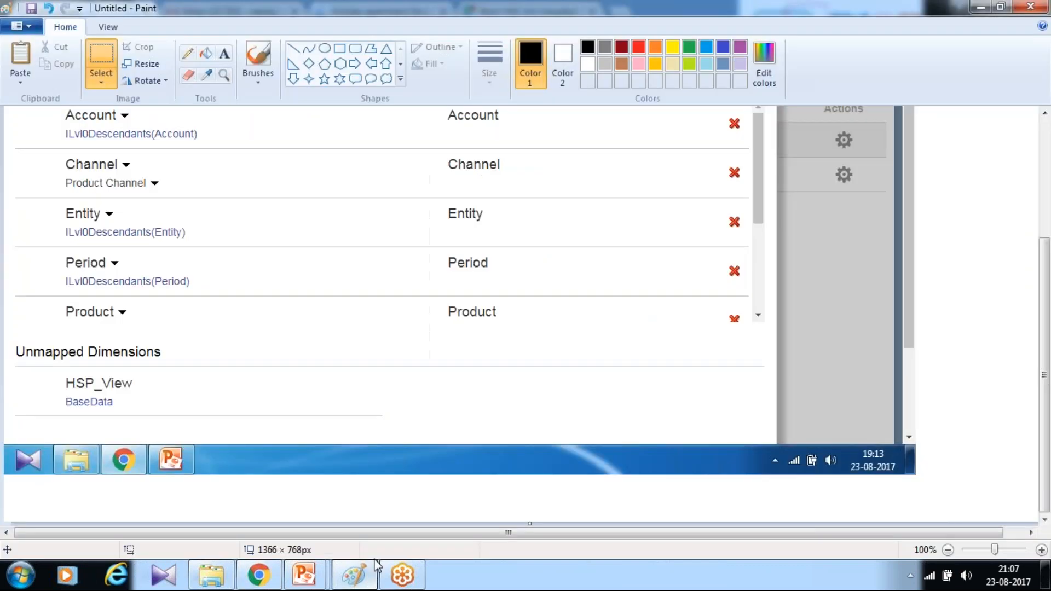
{"action": "key", "text": "ctrl+n"}
{"action": "left_click", "coordinate": [556, 289]}
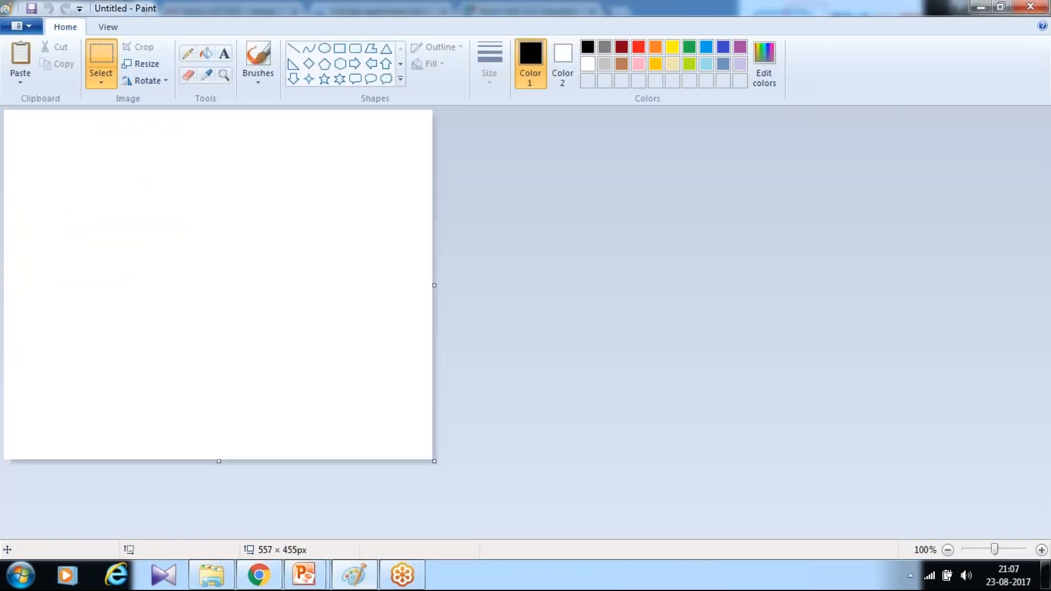
{"action": "key", "text": "ctrl+v"}
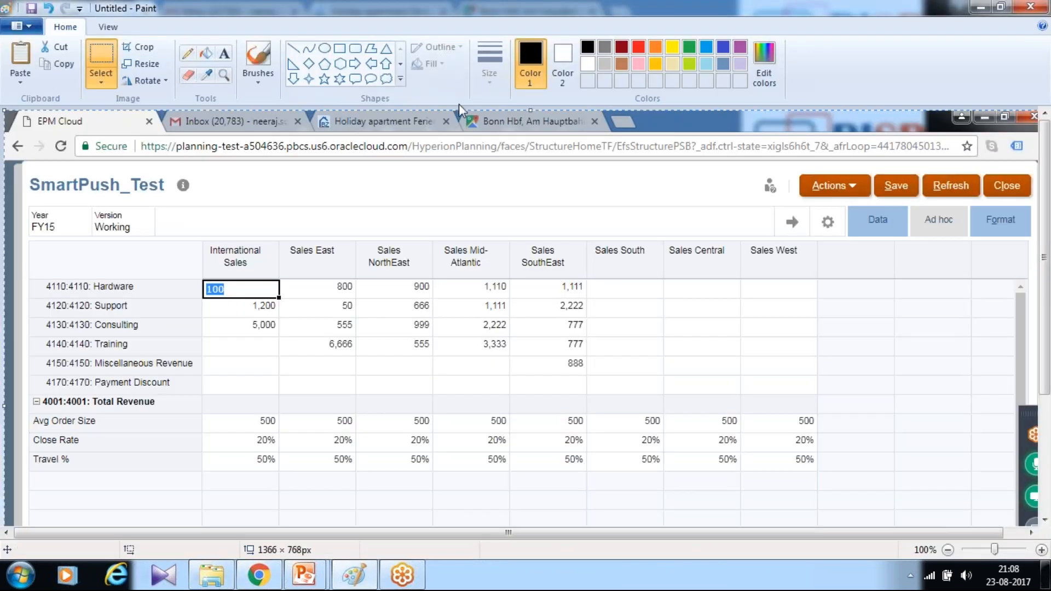
- Return to the browser, close the SmartPush_Test form and open the Smartpush_Receiver form
{"action": "left_click", "coordinate": [980, 8]}
{"action": "left_click", "coordinate": [1001, 78]}
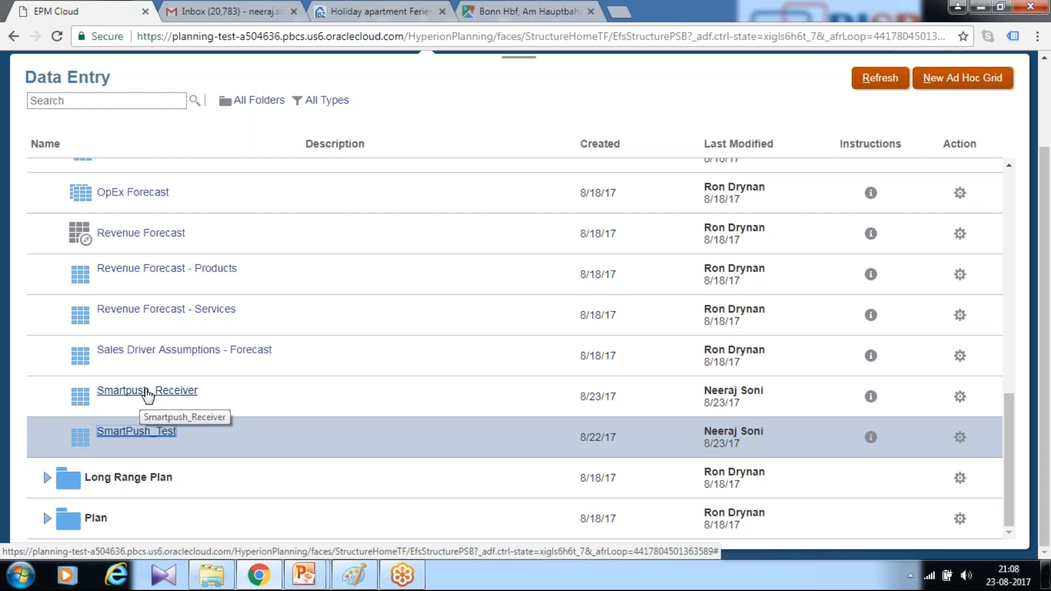
{"action": "left_click", "coordinate": [146, 392]}
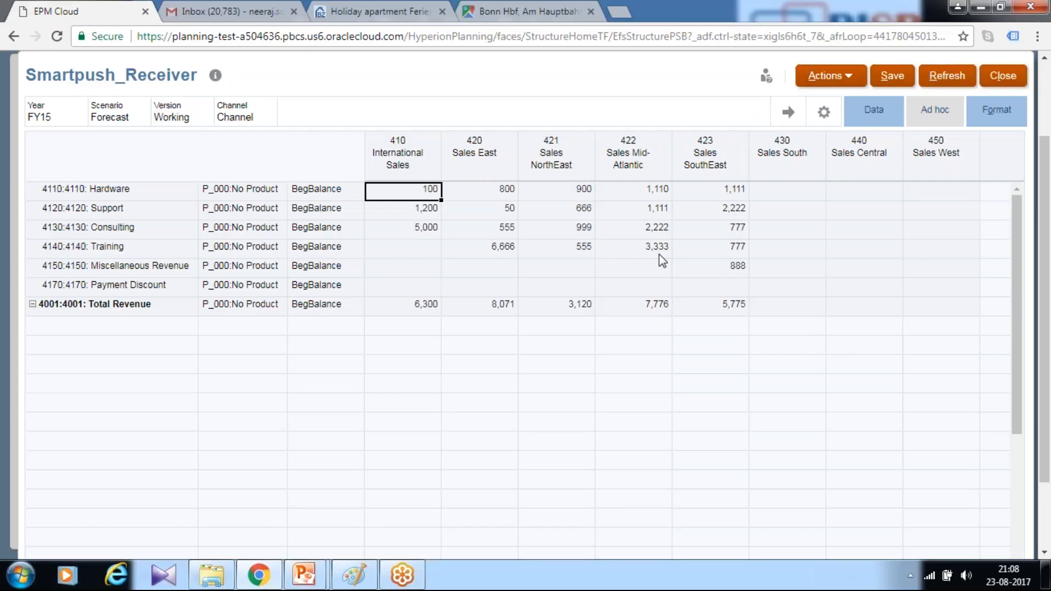
- Place the Paint window with the SmartPush_Test screenshot below the Smartpush_Receiver data and compare the values of both forms
{"action": "key", "text": "super"}
{"action": "left_click", "coordinate": [354, 575]}
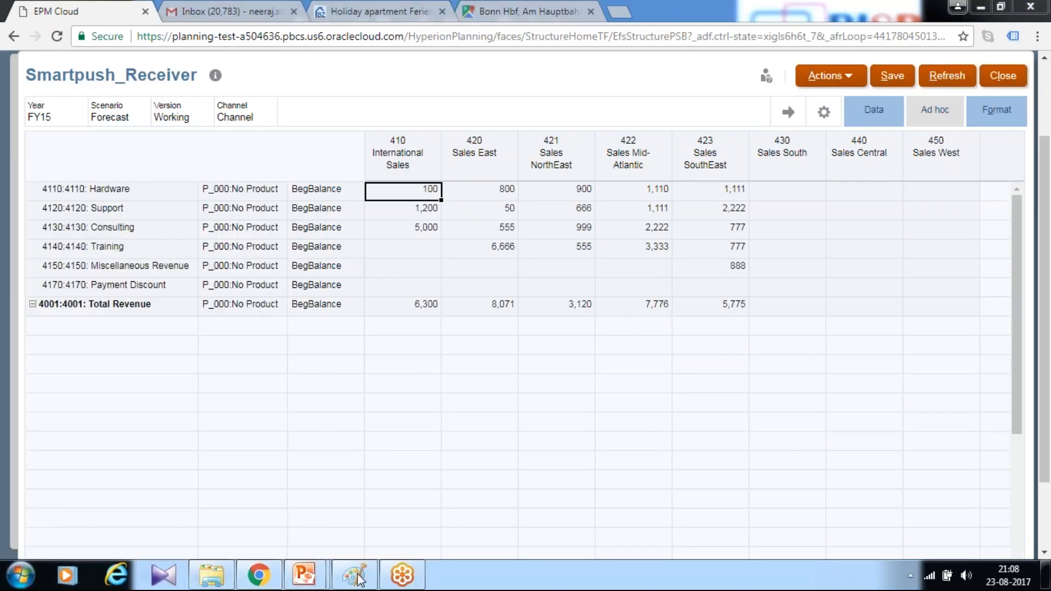
{"action": "left_click_drag", "start_coordinate": [586, 1], "coordinate": [1032, 0]}
{"action": "double_click", "coordinate": [648, 9]}
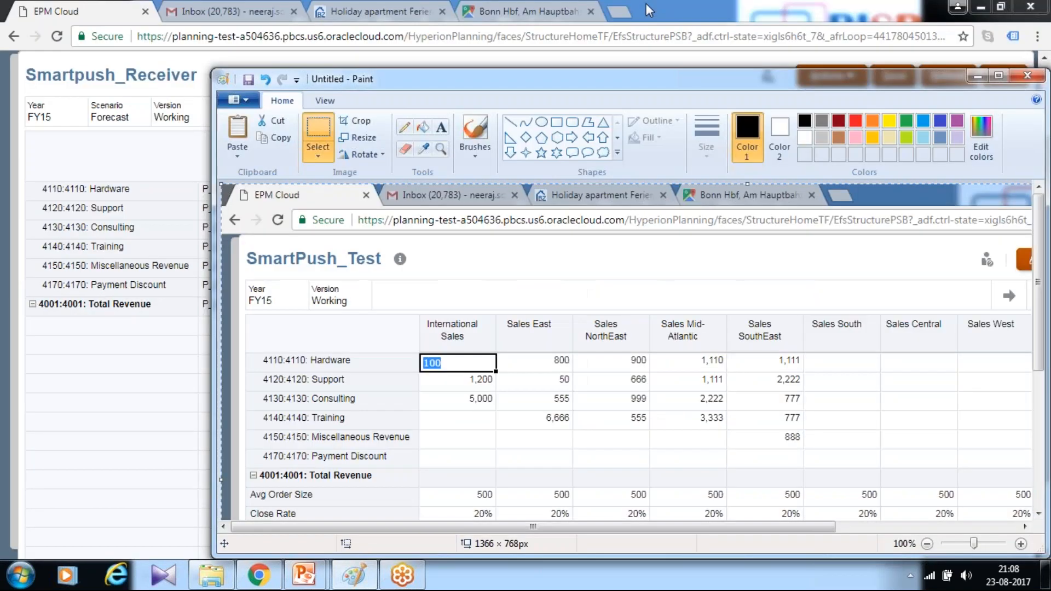
{"action": "mouse_move", "coordinate": [504, 81]}
{"action": "left_mouse_down"}
{"action": "mouse_move", "coordinate": [826, 74]}
{"action": "mouse_move", "coordinate": [889, 49]}
{"action": "left_mouse_up"}
{"action": "scroll", "coordinate": [909, 304], "scroll_direction": "down", "scroll_amount": 3}
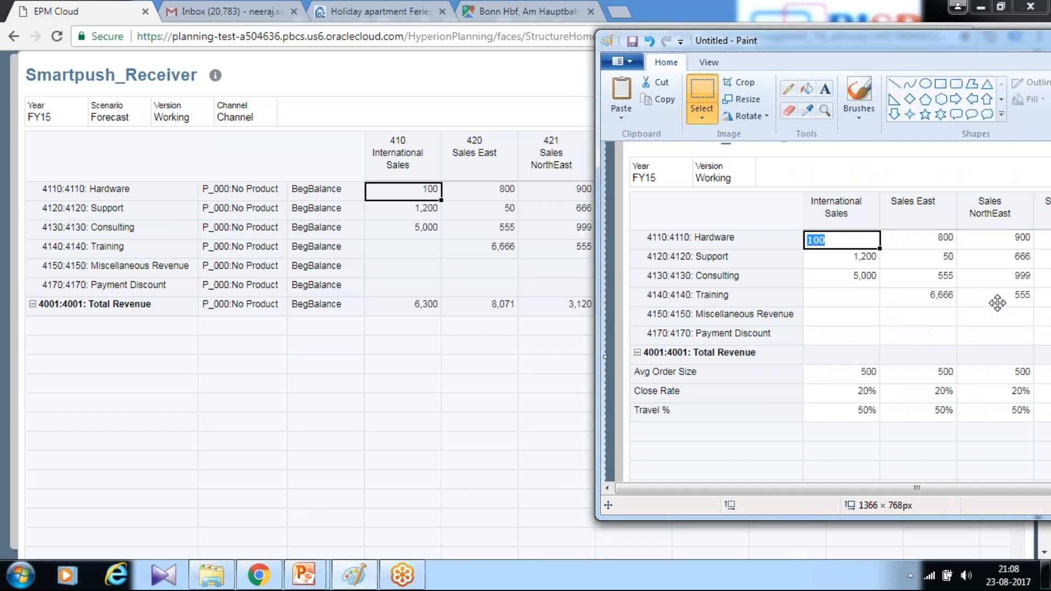
{"action": "mouse_move", "coordinate": [870, 45]}
{"action": "left_mouse_down"}
{"action": "mouse_move", "coordinate": [811, 77]}
{"action": "mouse_move", "coordinate": [655, 280]}
{"action": "mouse_move", "coordinate": [521, 241]}
{"action": "left_mouse_up"}
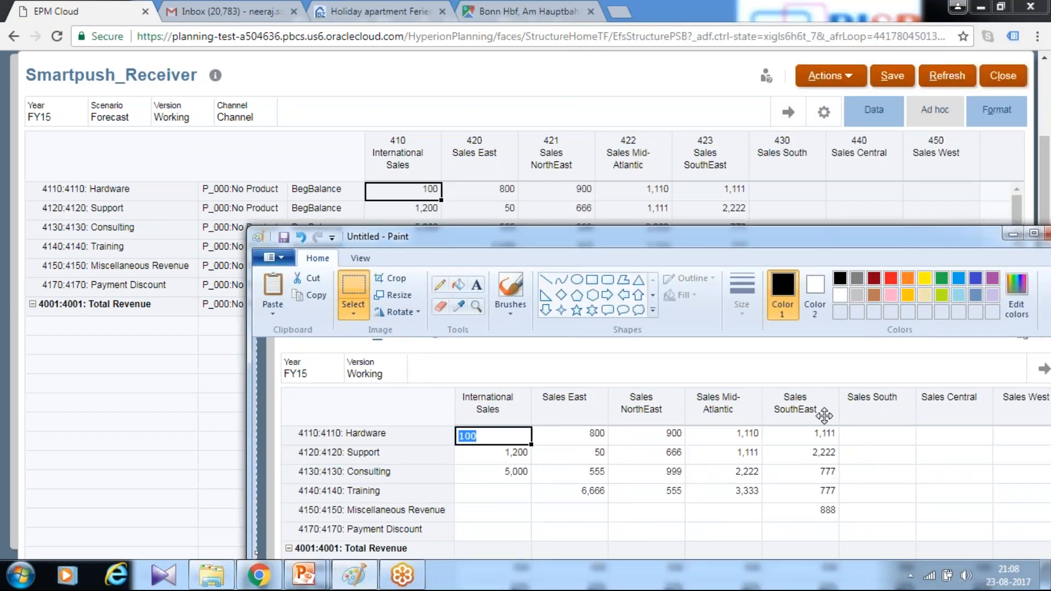
{"action": "left_click_drag", "start_coordinate": [773, 243], "coordinate": [763, 277]}
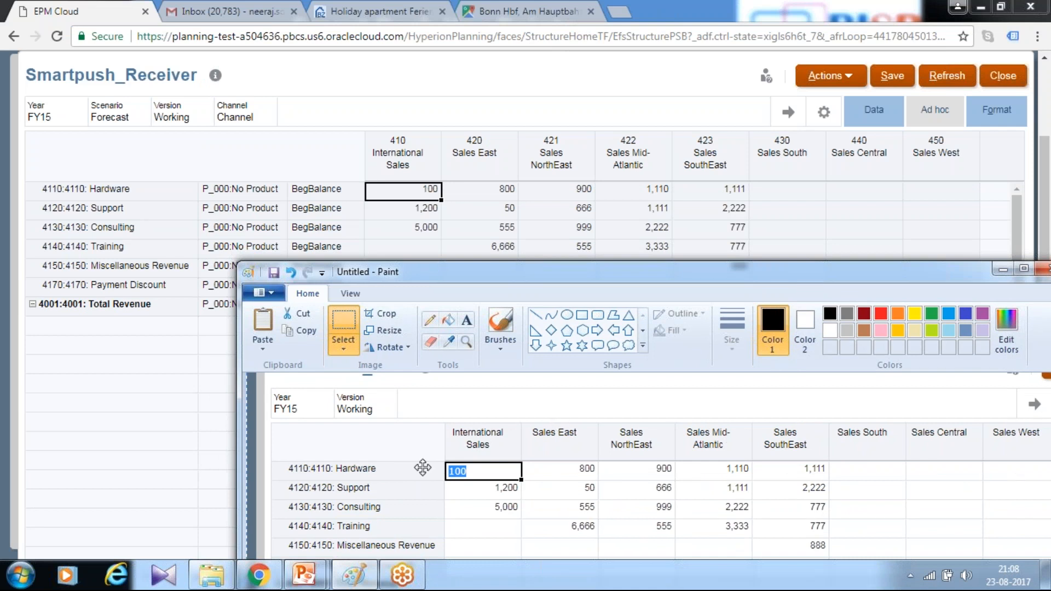